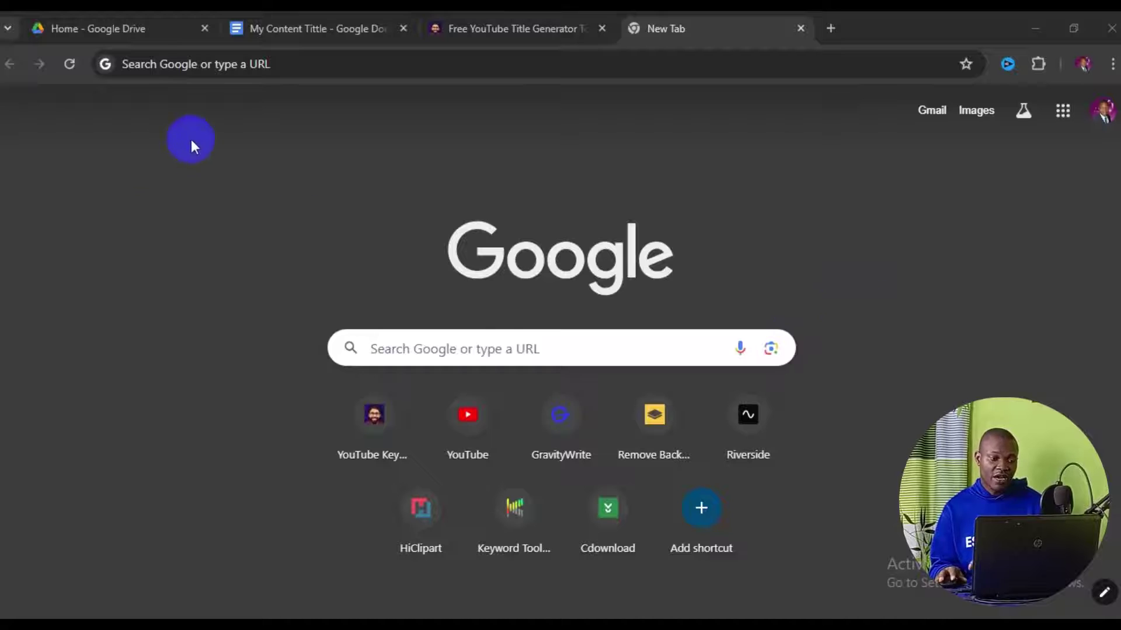
Go to dafont.com and scroll to the Recently added fonts list showing Blacky.
left_click(235, 68)
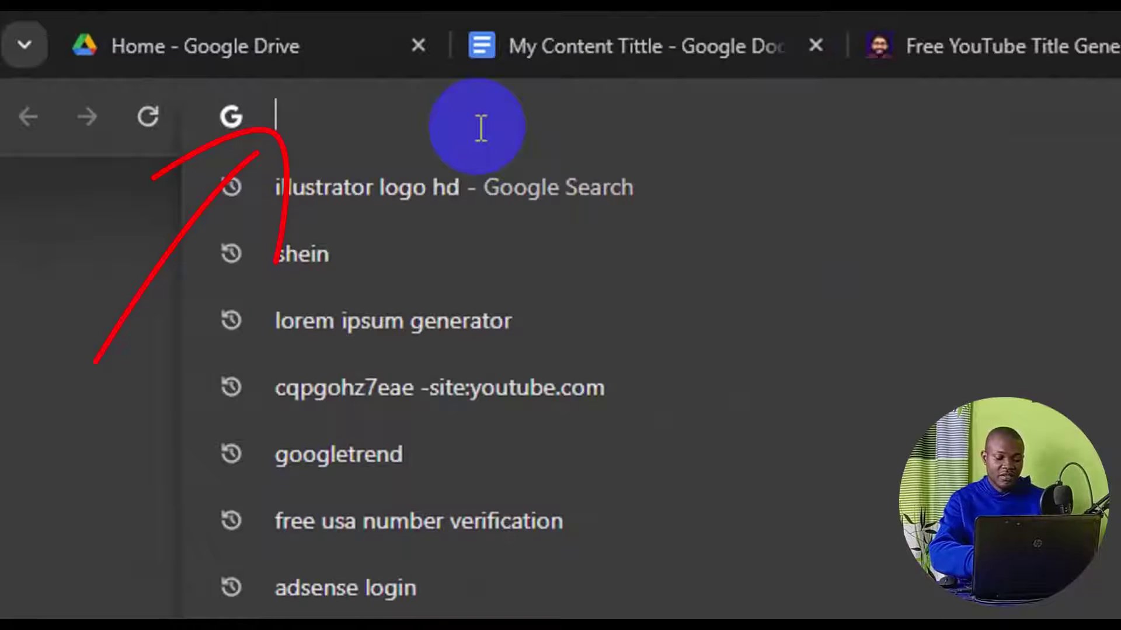
type("dafont.com")
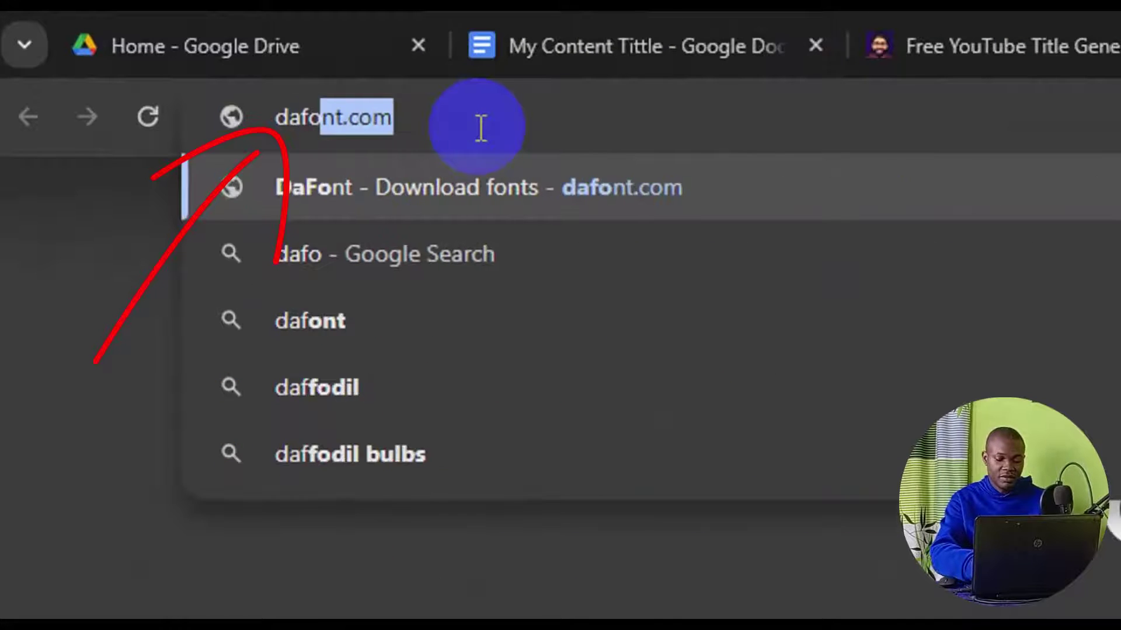
key("Return")
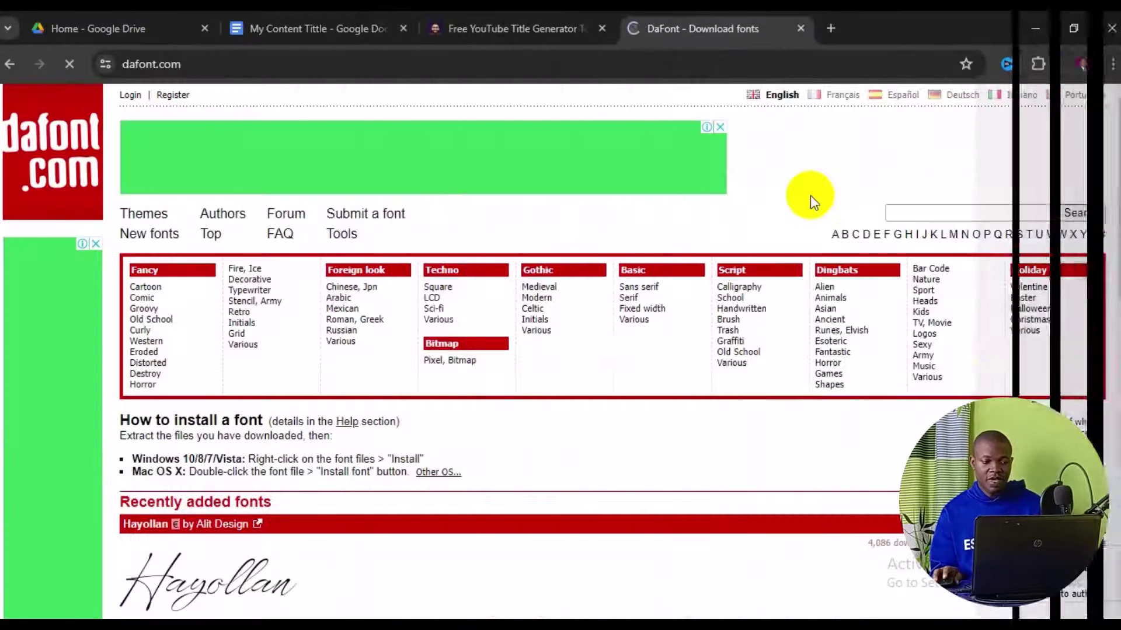
scroll(810, 195, "down", 5)
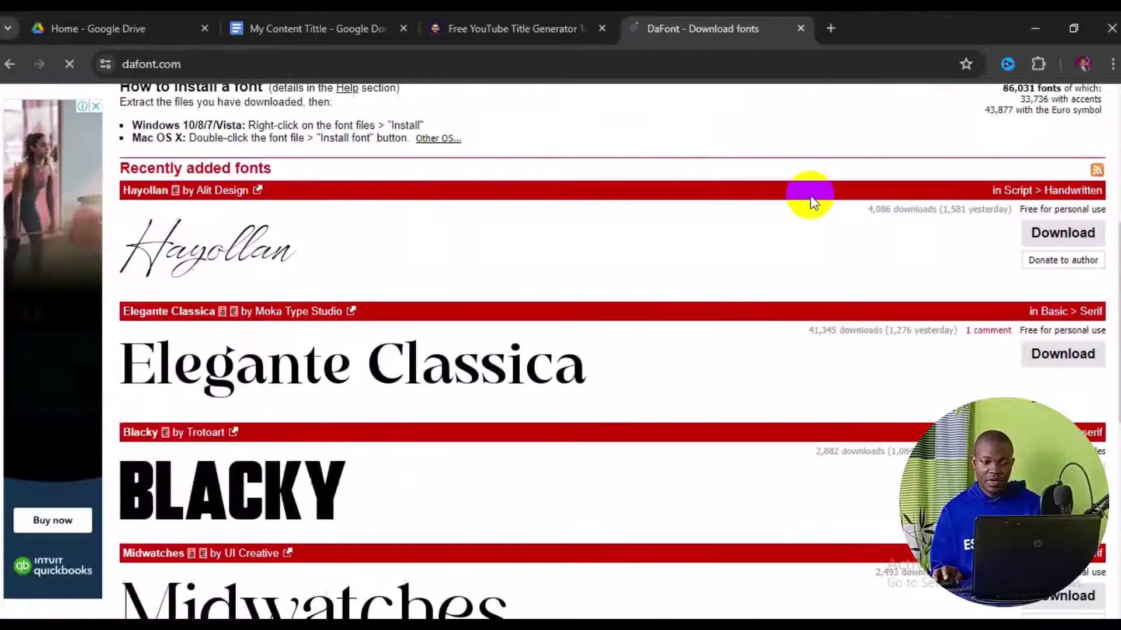
scroll(810, 195, "down", 8)
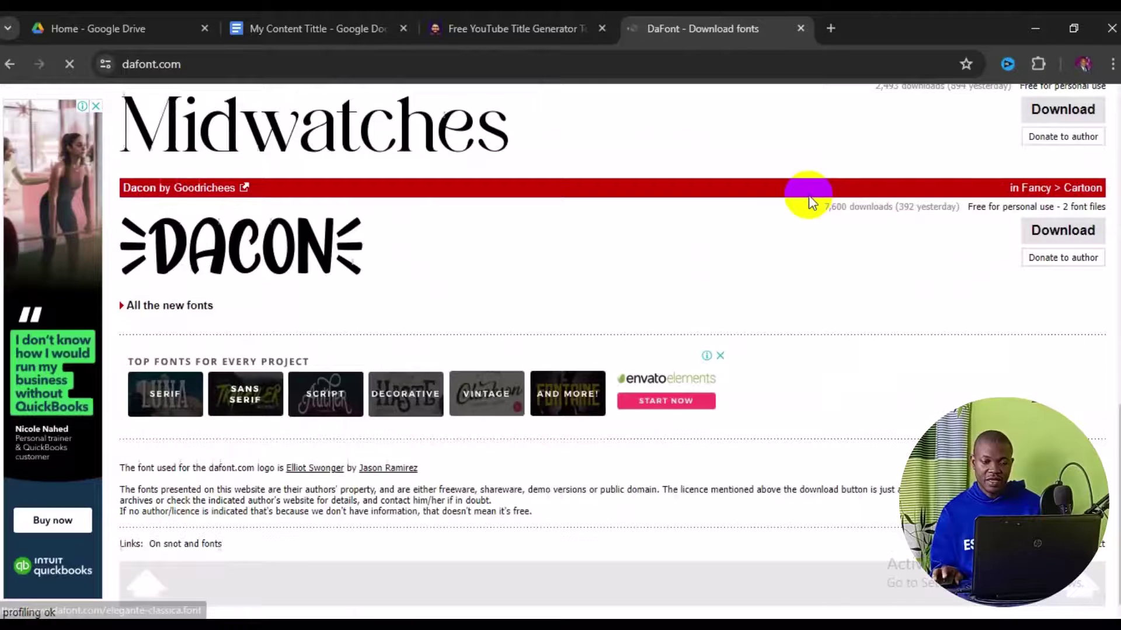
scroll(810, 195, "up", 7)
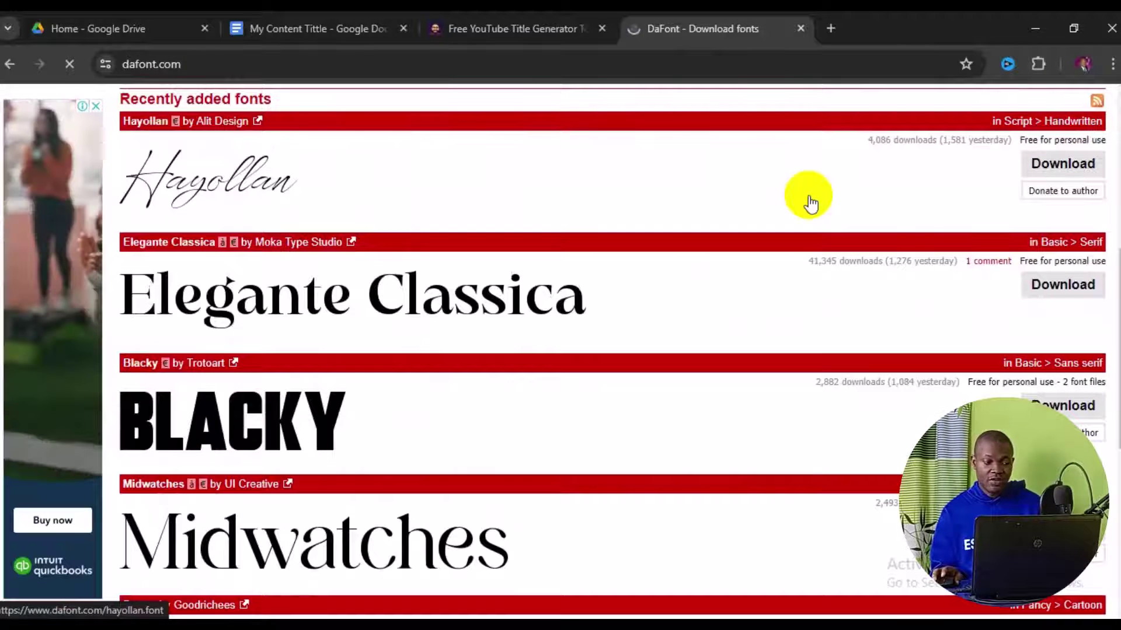
scroll(810, 201, "up", 7)
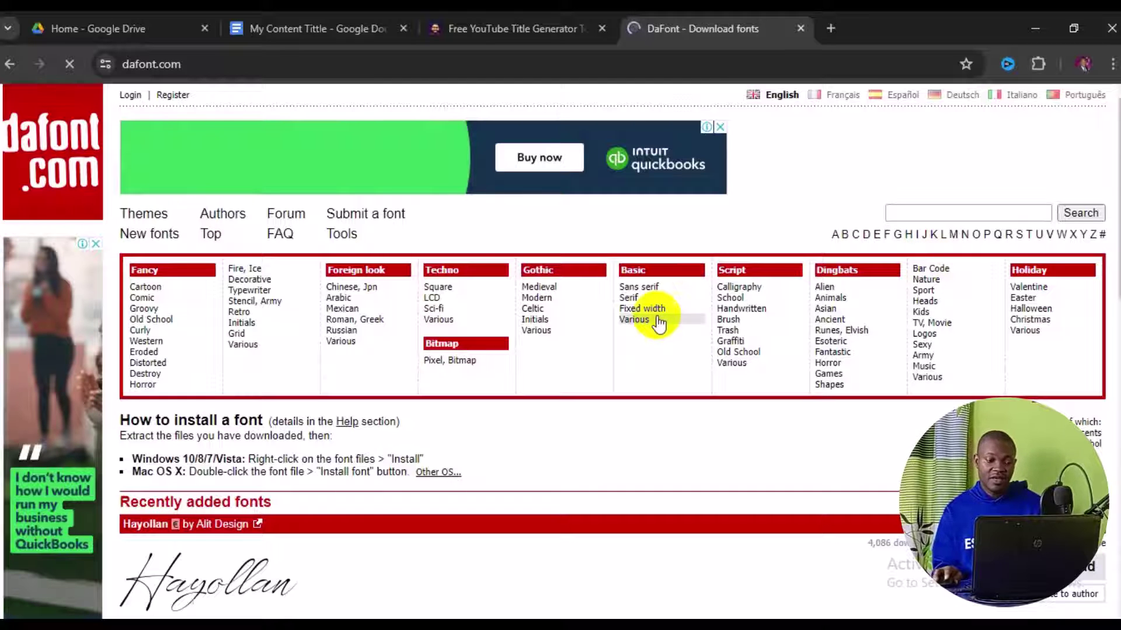
scroll(651, 320, "down", 6)
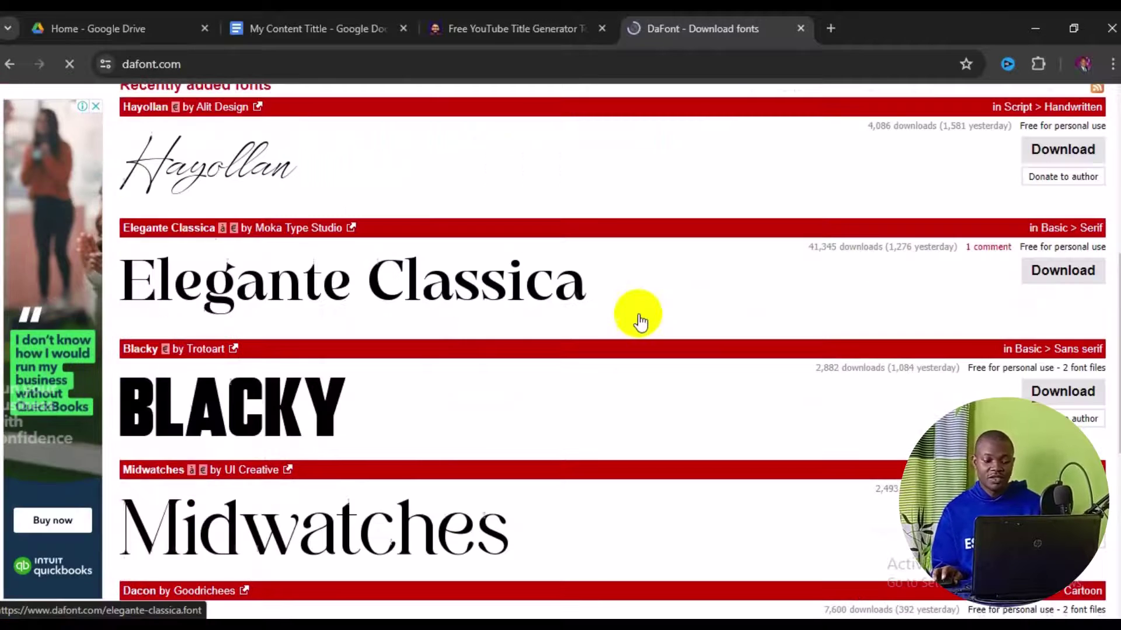
left_click(137, 373)
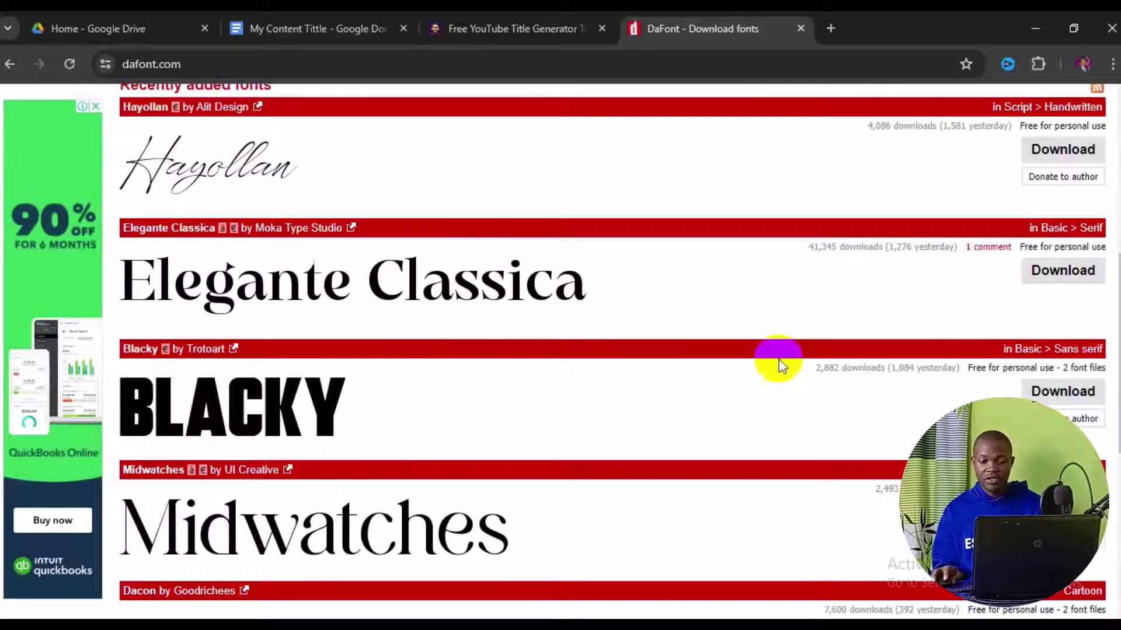
Download the Blacky font as blacky.zip and confirm it finished in Chrome's downloads.
left_click(1039, 399)
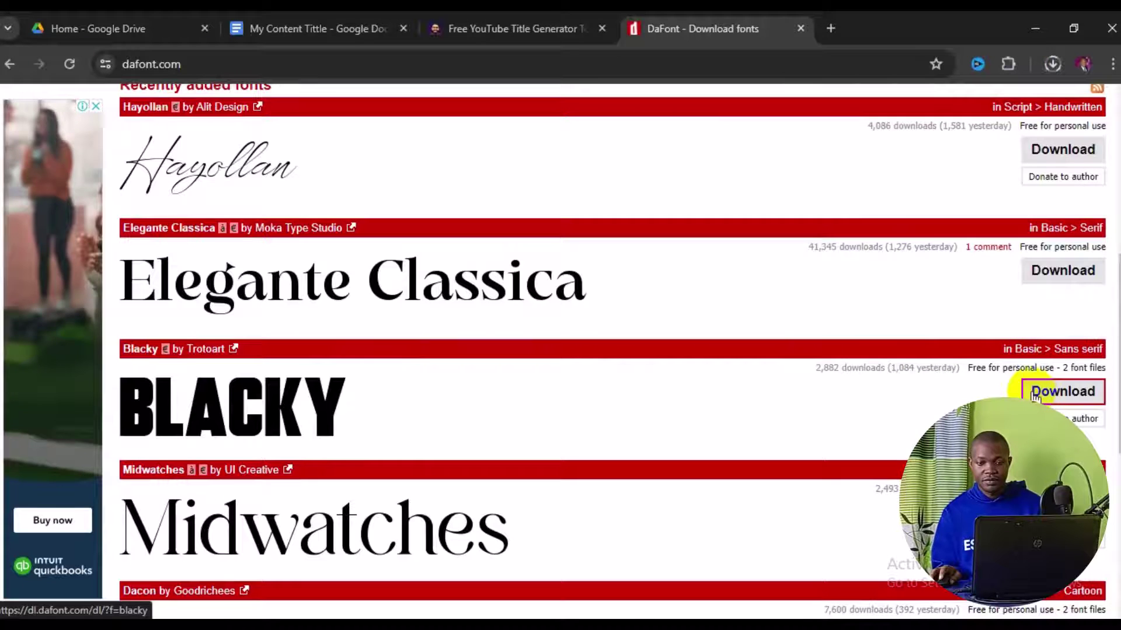
left_click(1049, 66)
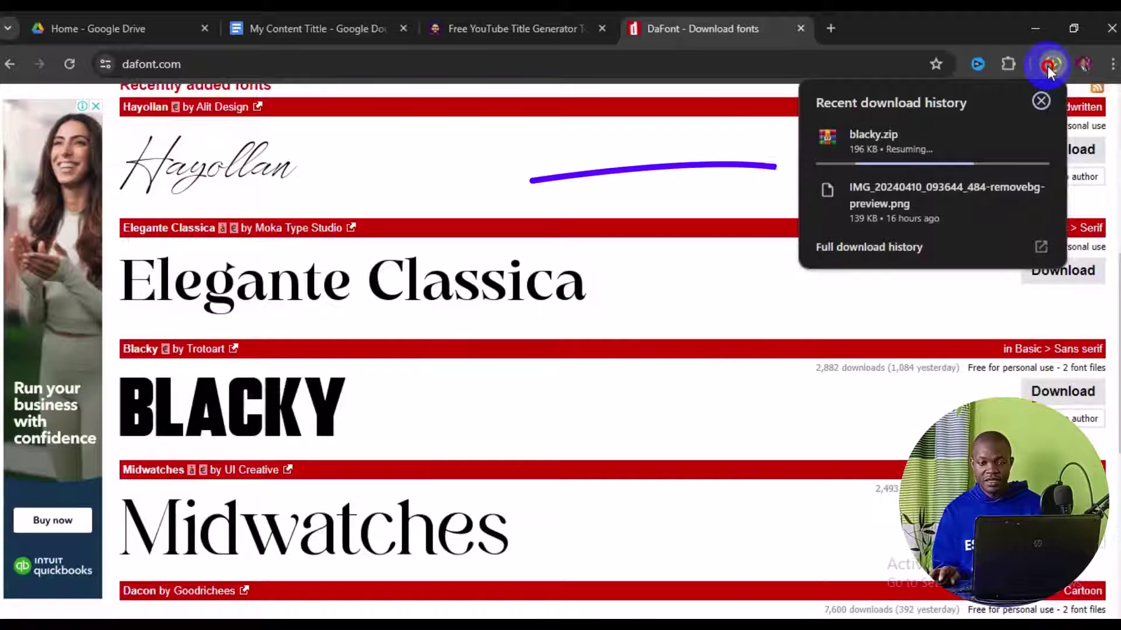
mouse_move(956, 163)
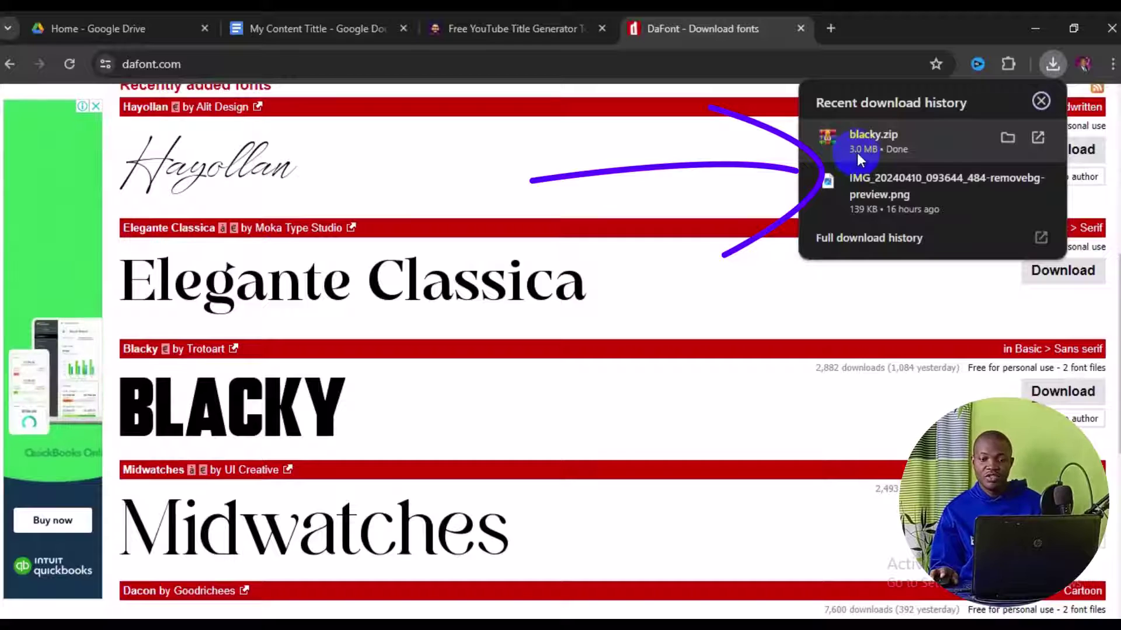
left_click(1040, 29)
Open the New File folder from the desktop and locate the blacky archive in Downloads.
left_click(1040, 29)
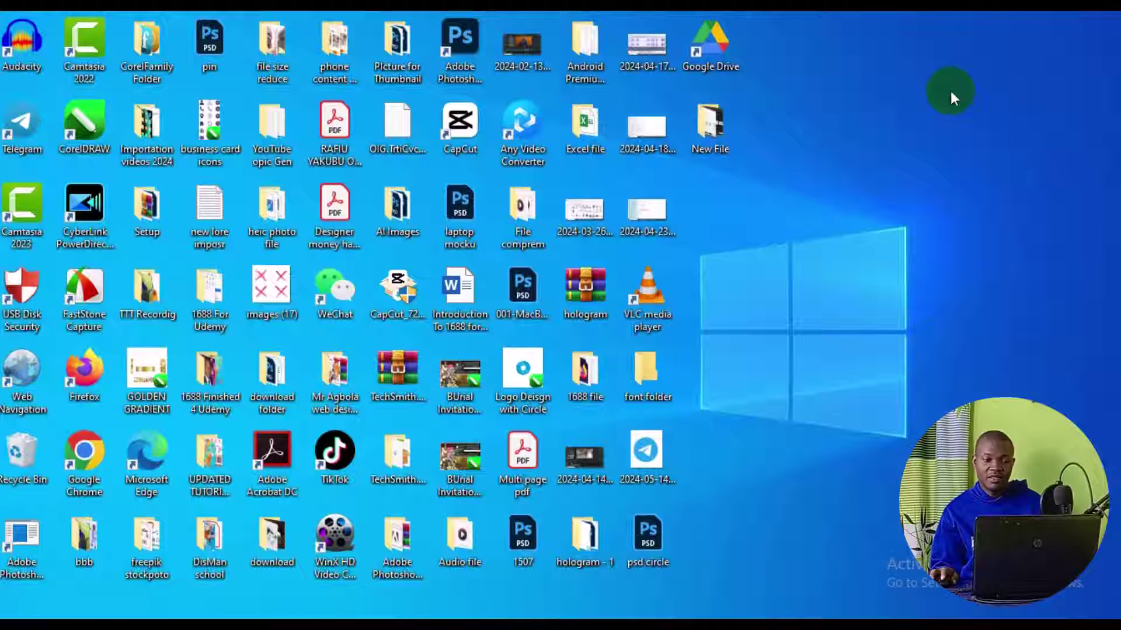
left_click(713, 136)
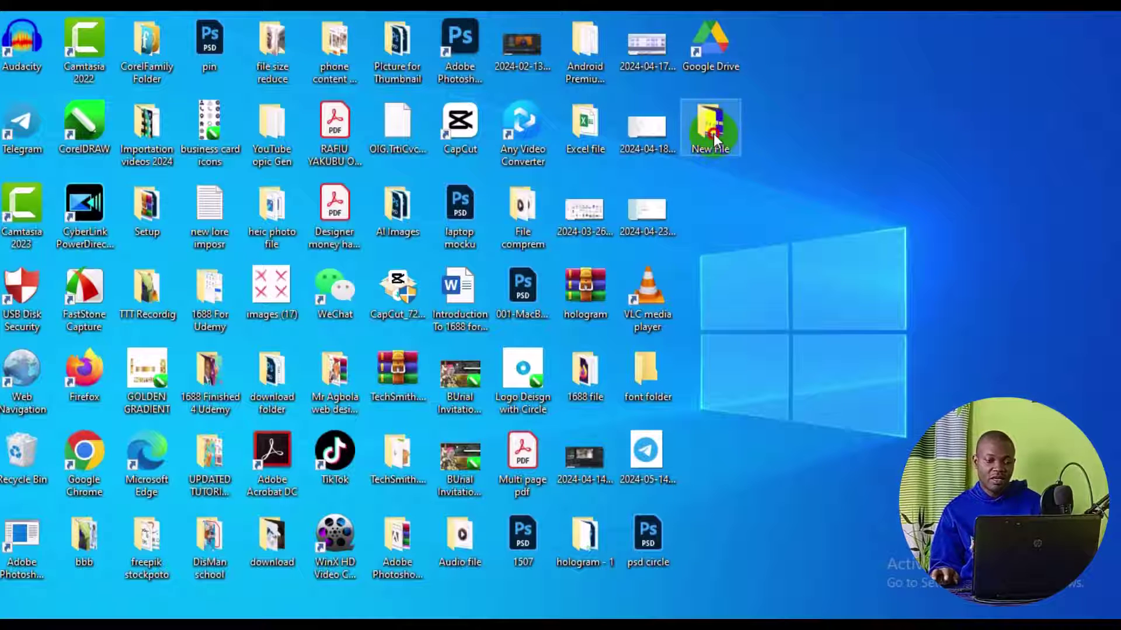
double_click(711, 130)
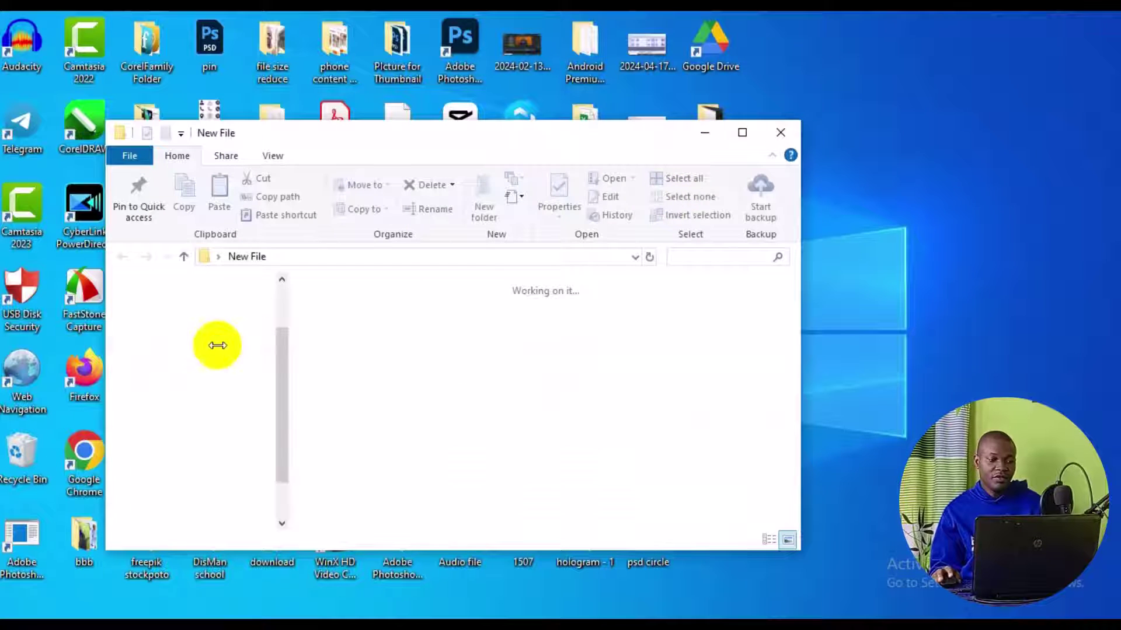
left_click(191, 340)
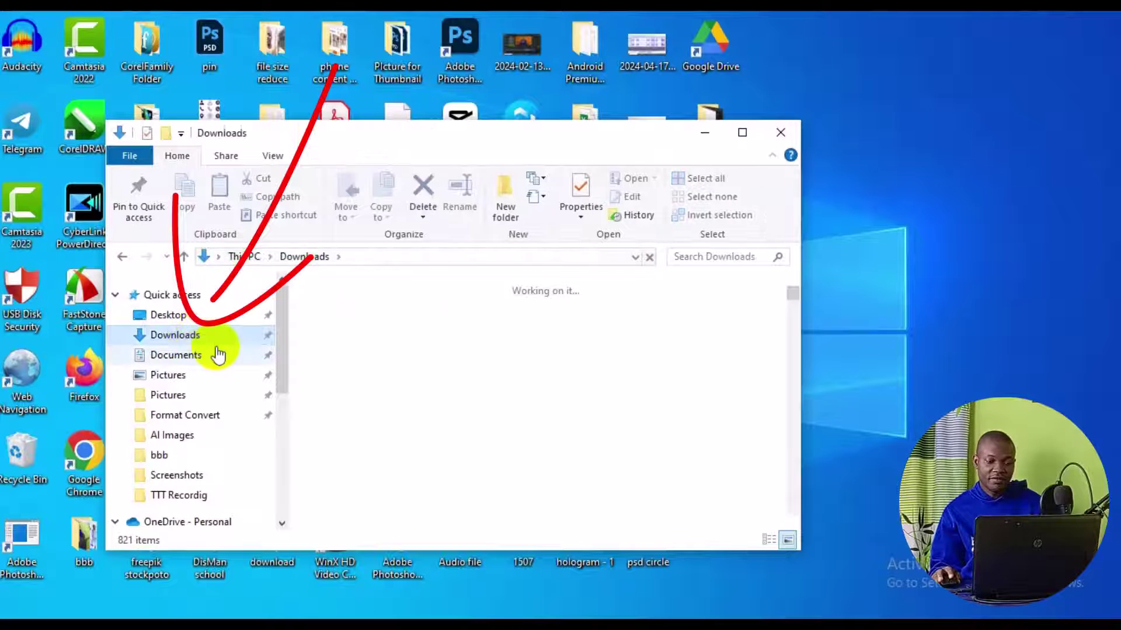
left_click(351, 338)
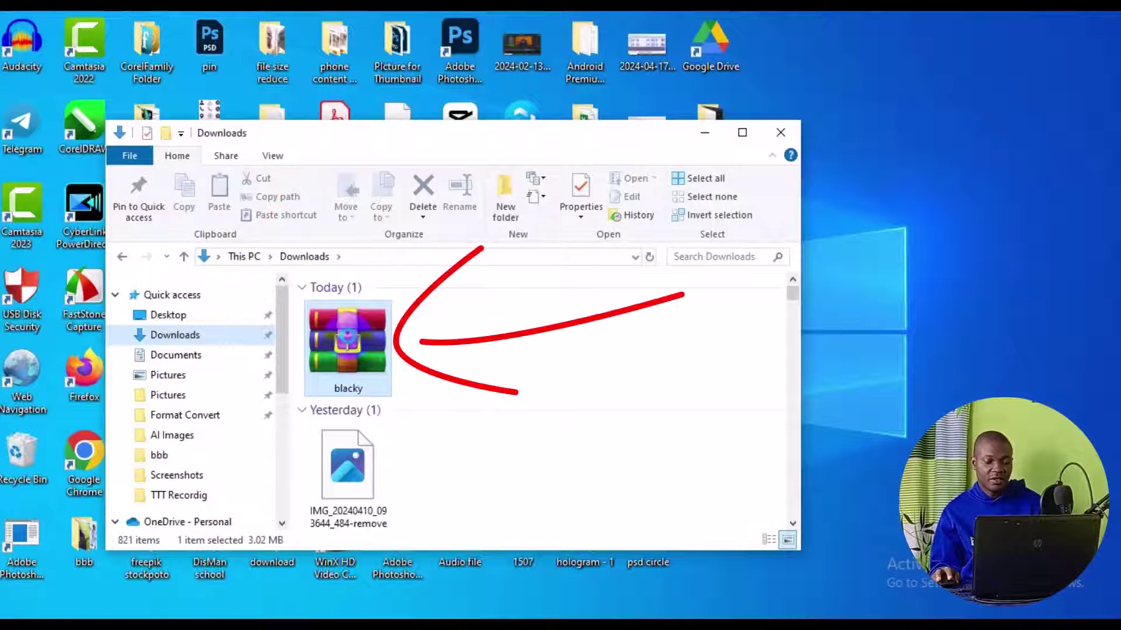
double_click(345, 334)
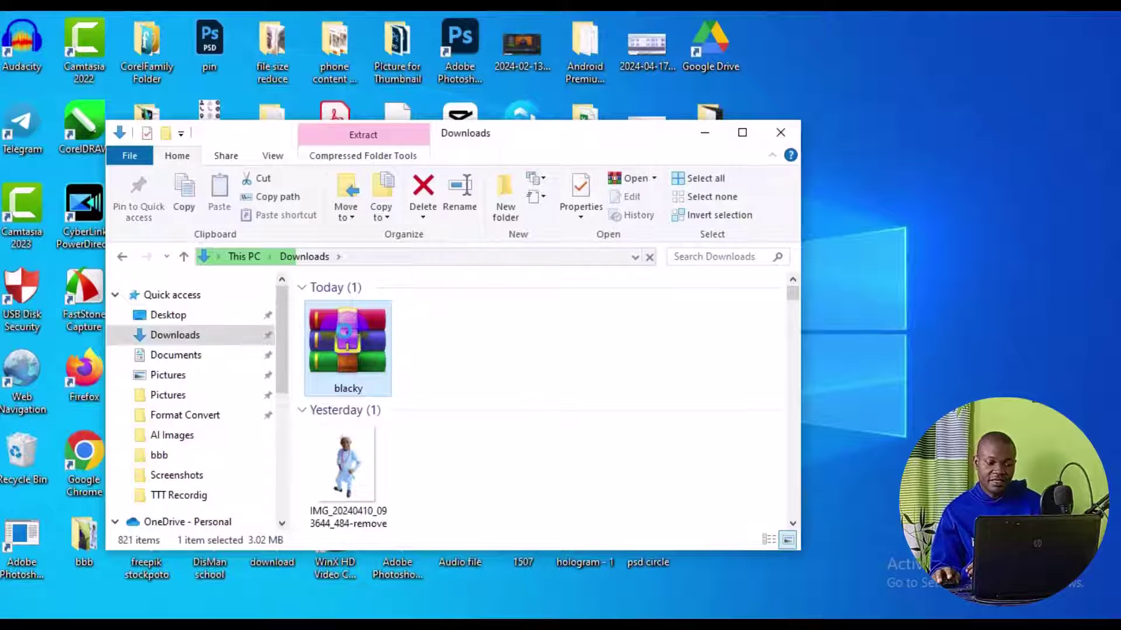
Copy the blacky archive and select the font folder on the desktop.
right_click(346, 332)
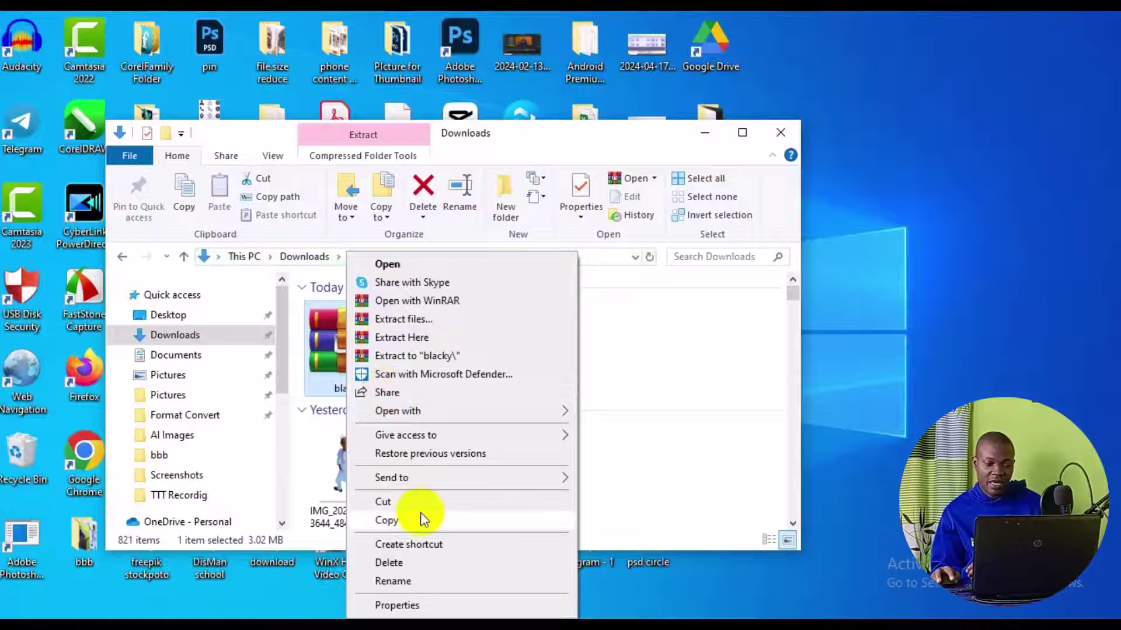
left_click(422, 520)
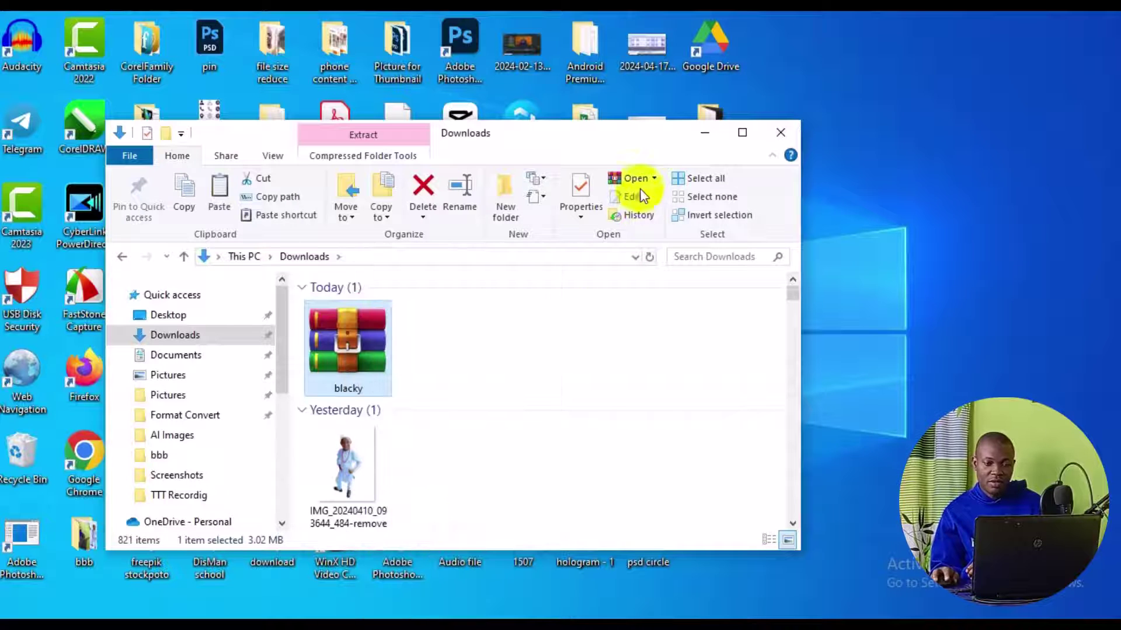
left_click(706, 134)
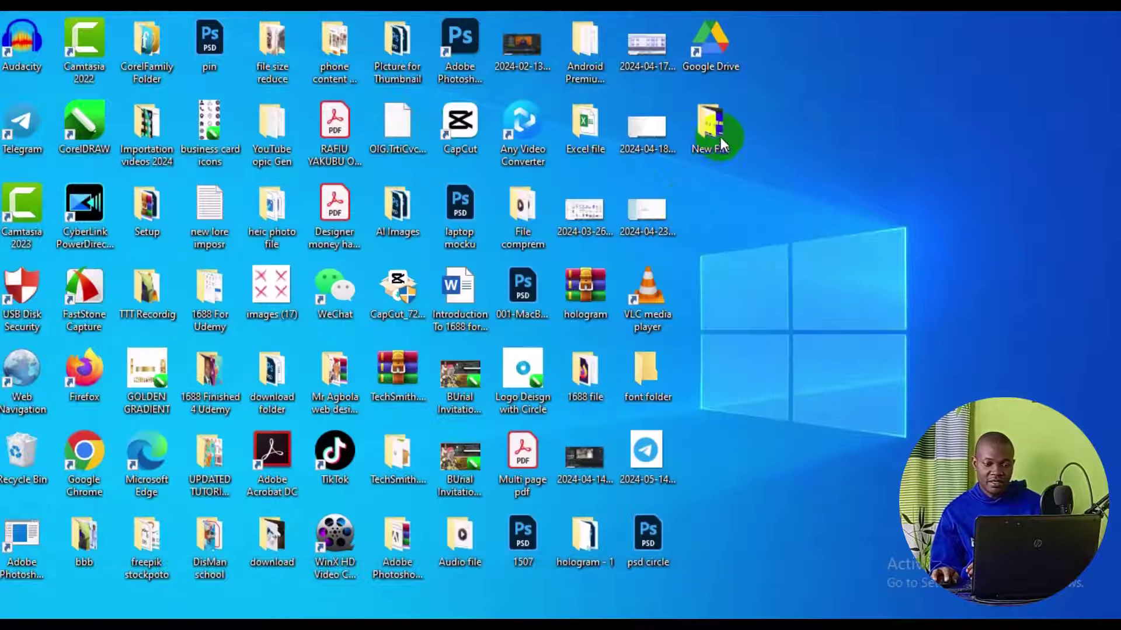
left_click(660, 384)
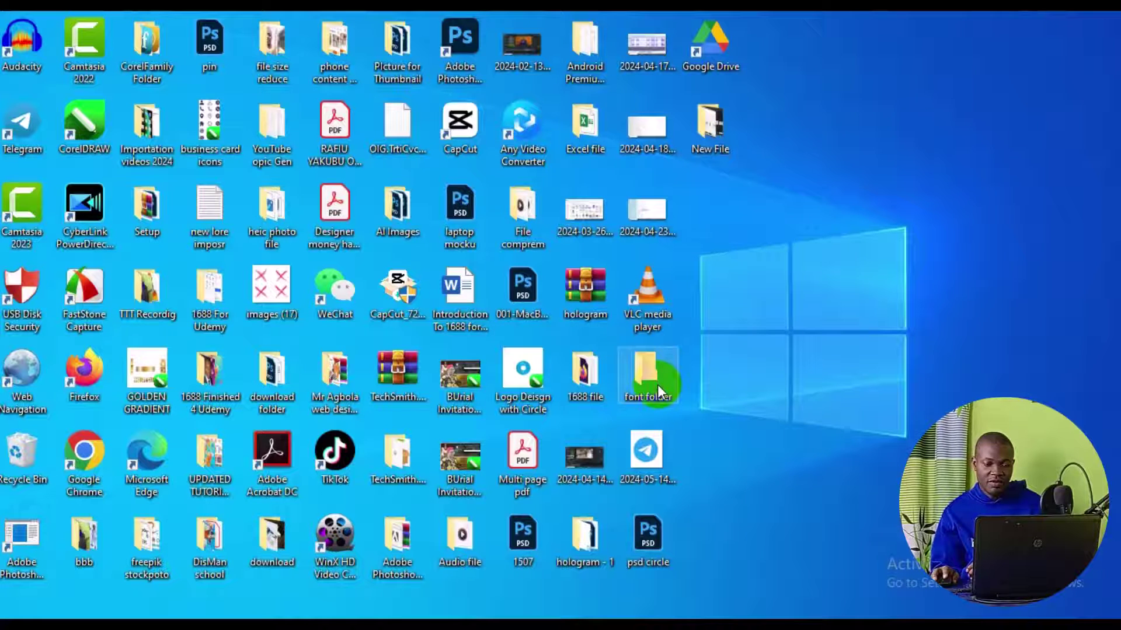
Paste the blacky archive into the font folder and extract its contents there.
double_click(657, 384)
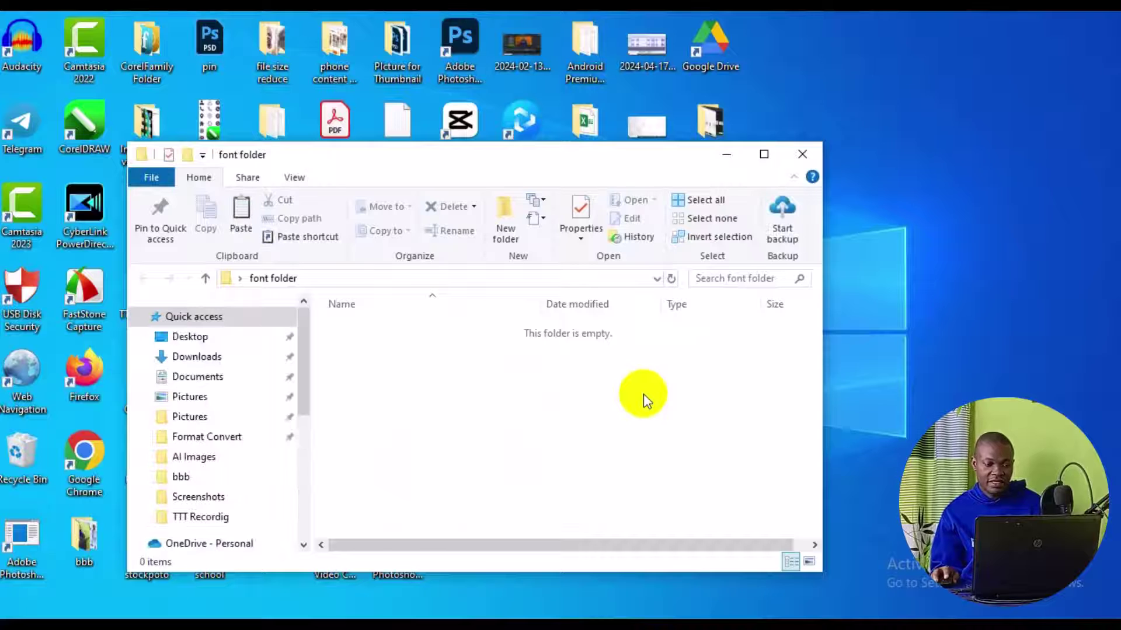
right_click(644, 395)
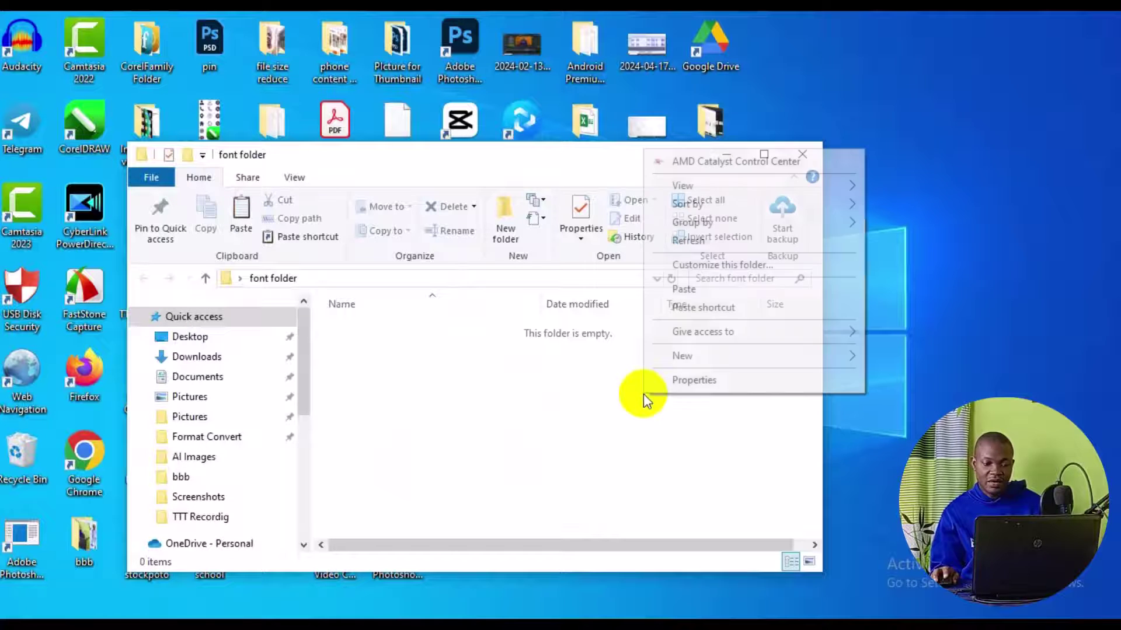
left_click(693, 299)
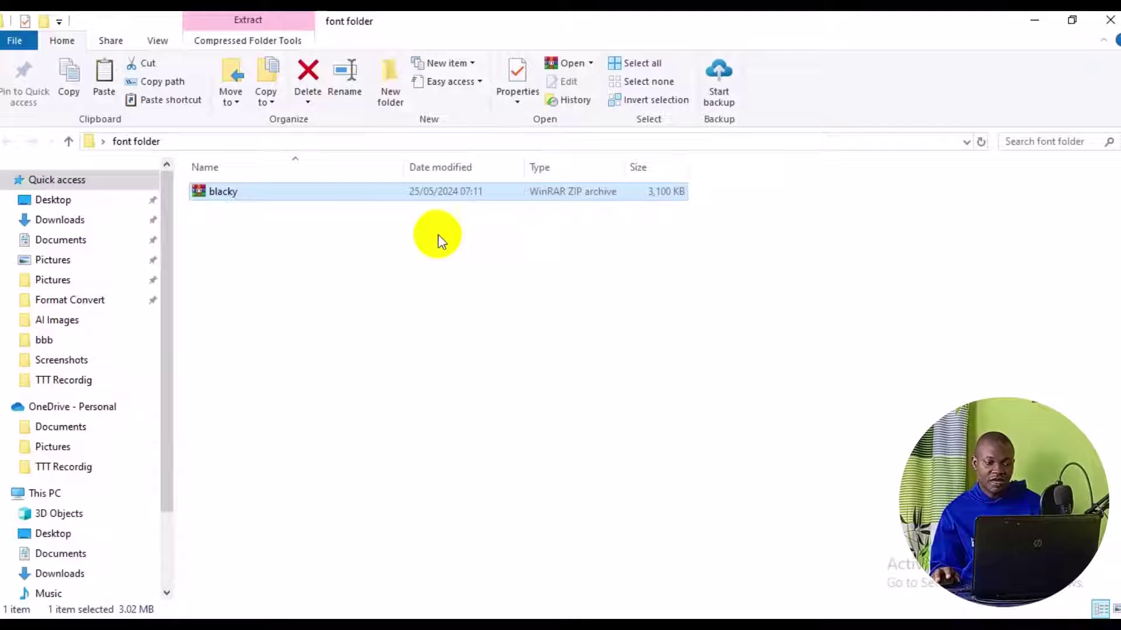
right_click(413, 188)
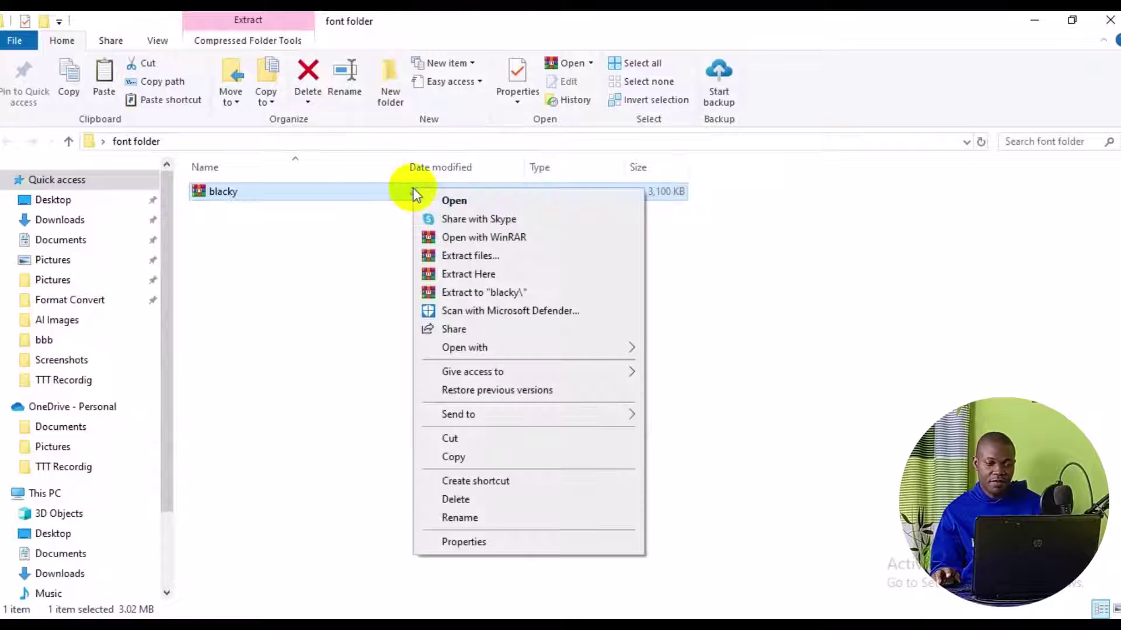
left_click(446, 274)
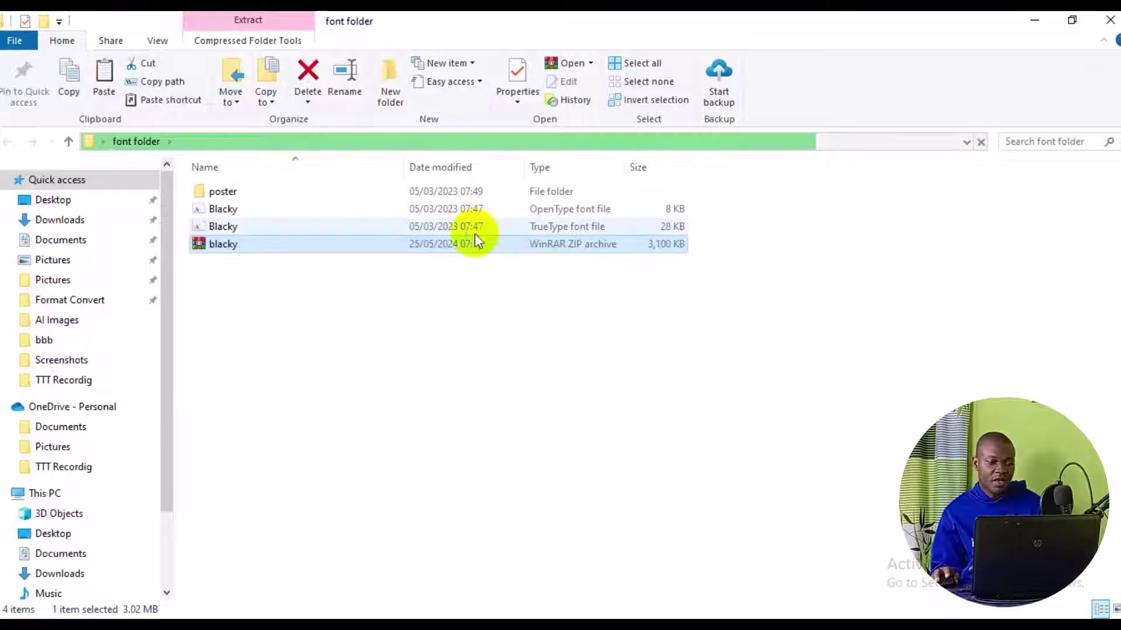
Permanently delete the blacky ZIP and the poster folder, keeping the two font files.
left_click(531, 209)
left_click(530, 231)
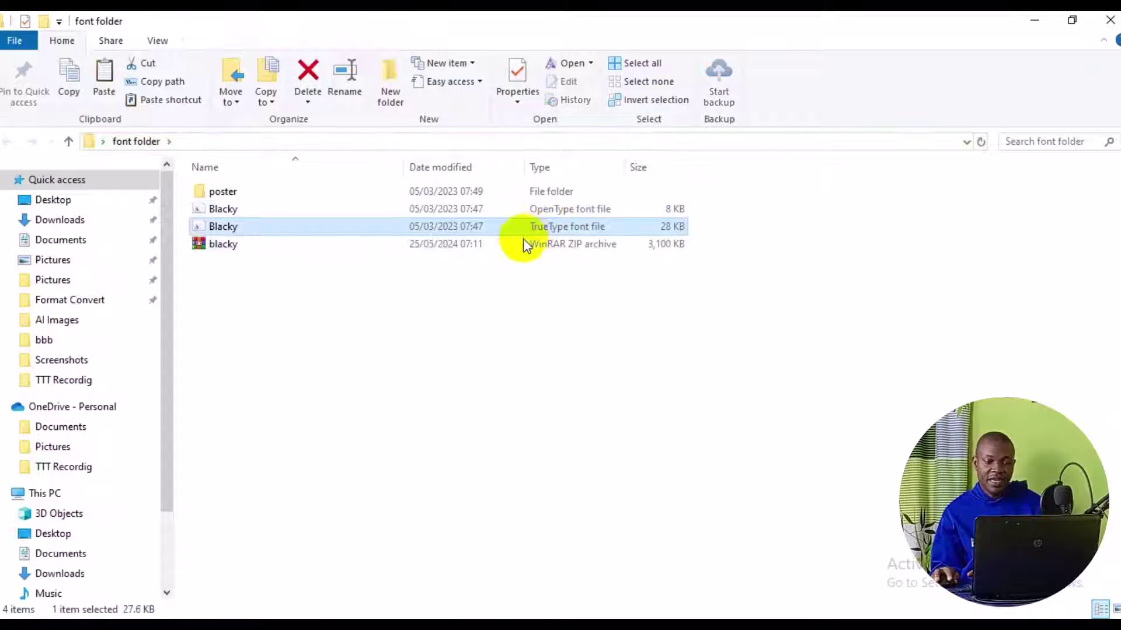
left_click(520, 241)
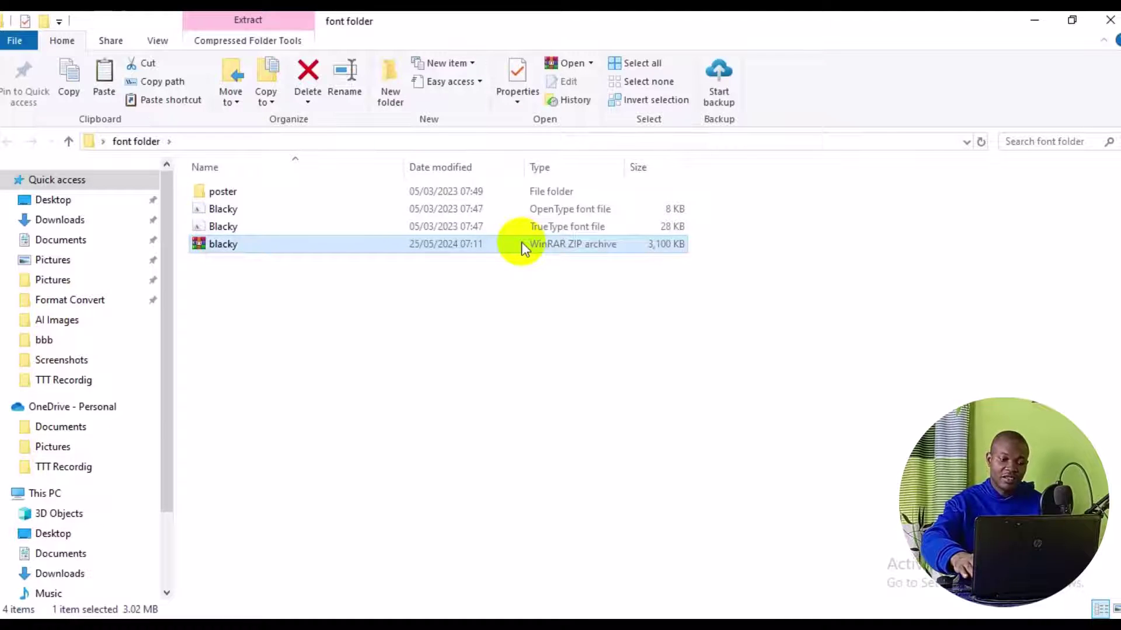
key("shift+Delete")
key("Return")
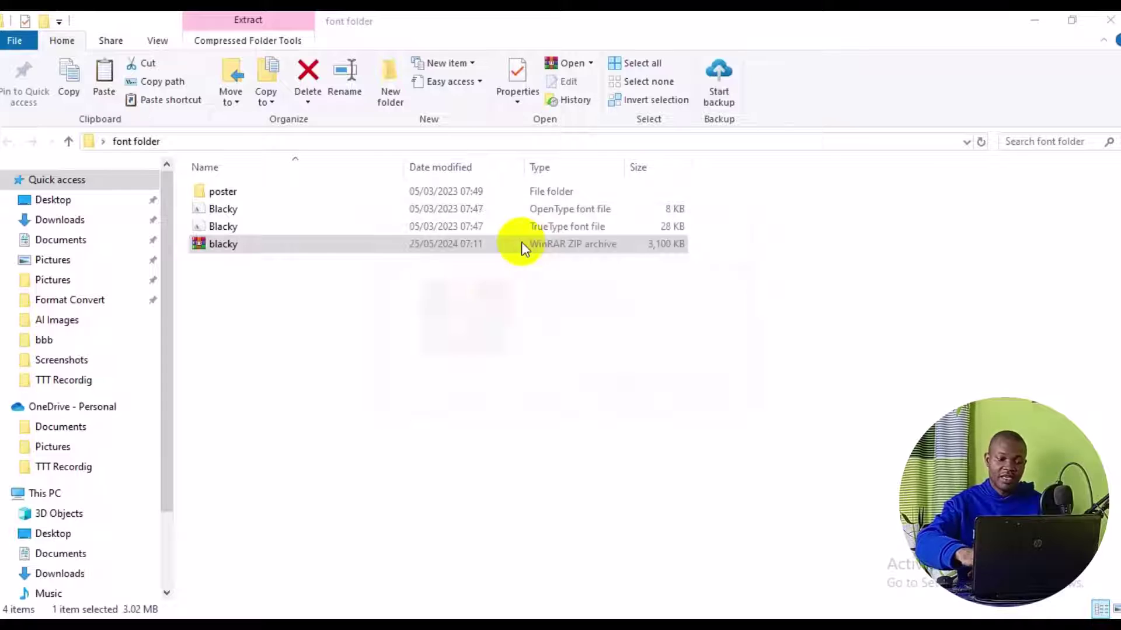
left_click(531, 197)
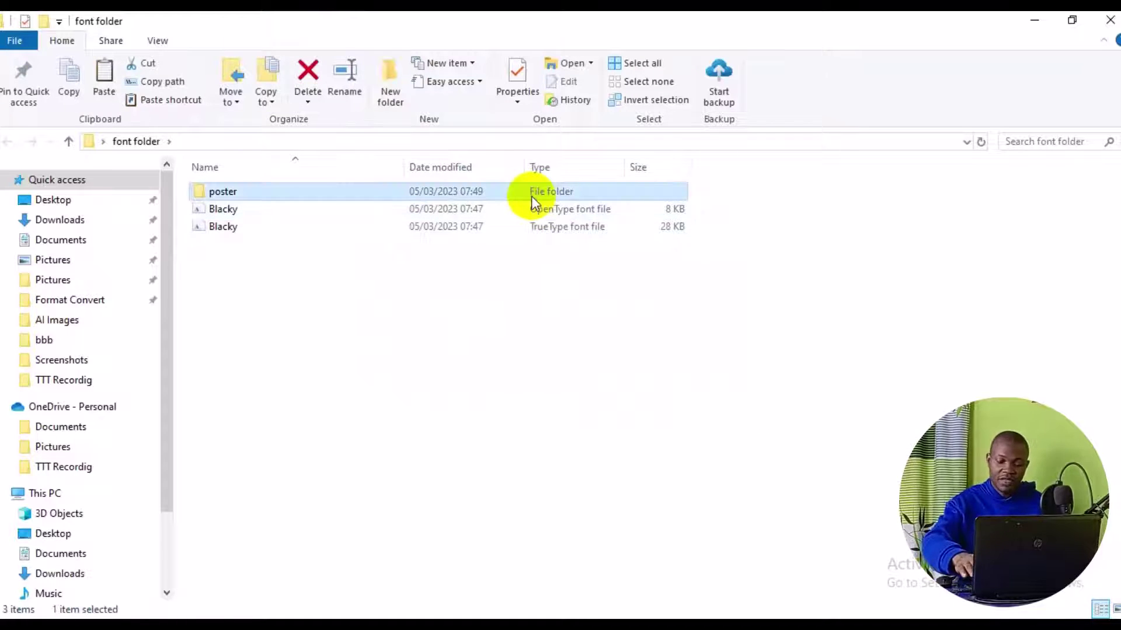
key("shift+Delete")
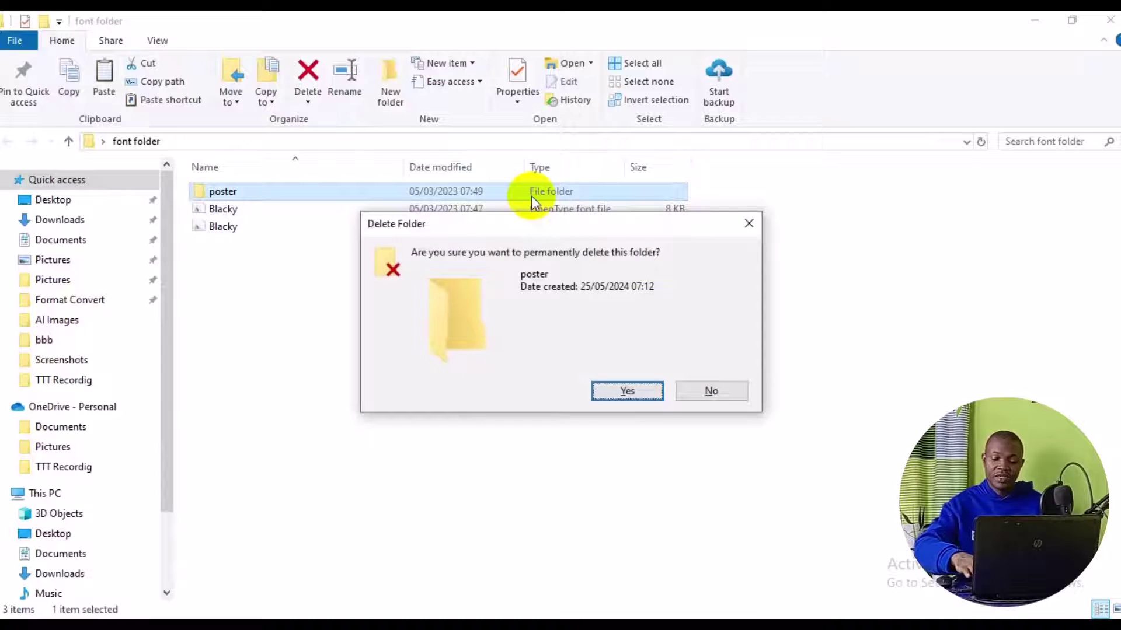
key("Return")
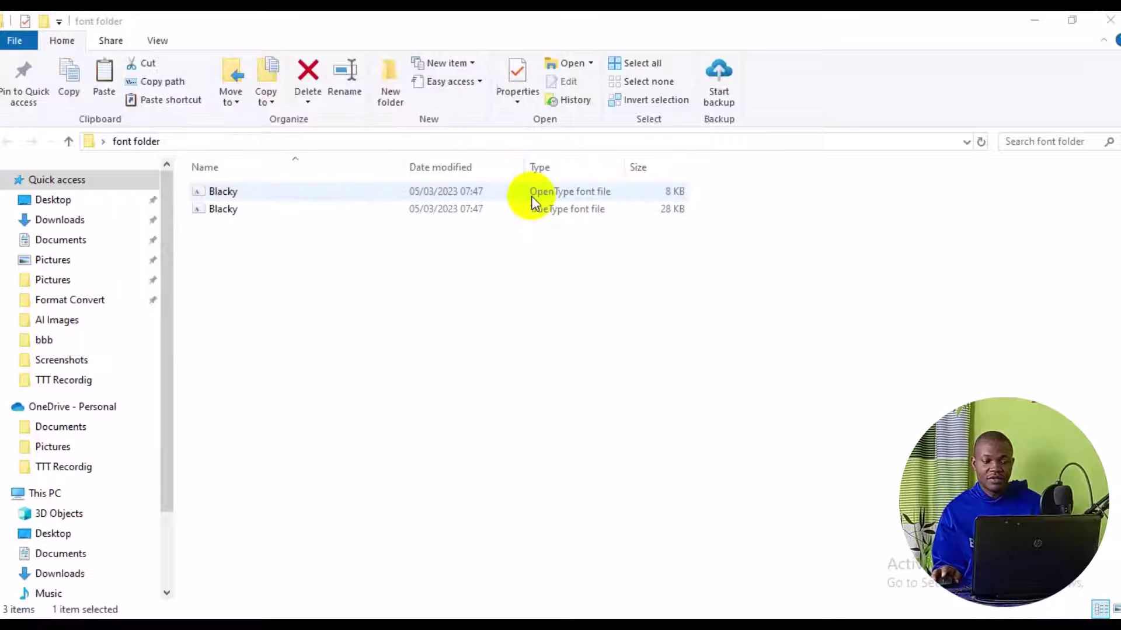
Install the OpenType Blacky-Regular font from its Font Viewer preview.
left_click(463, 193)
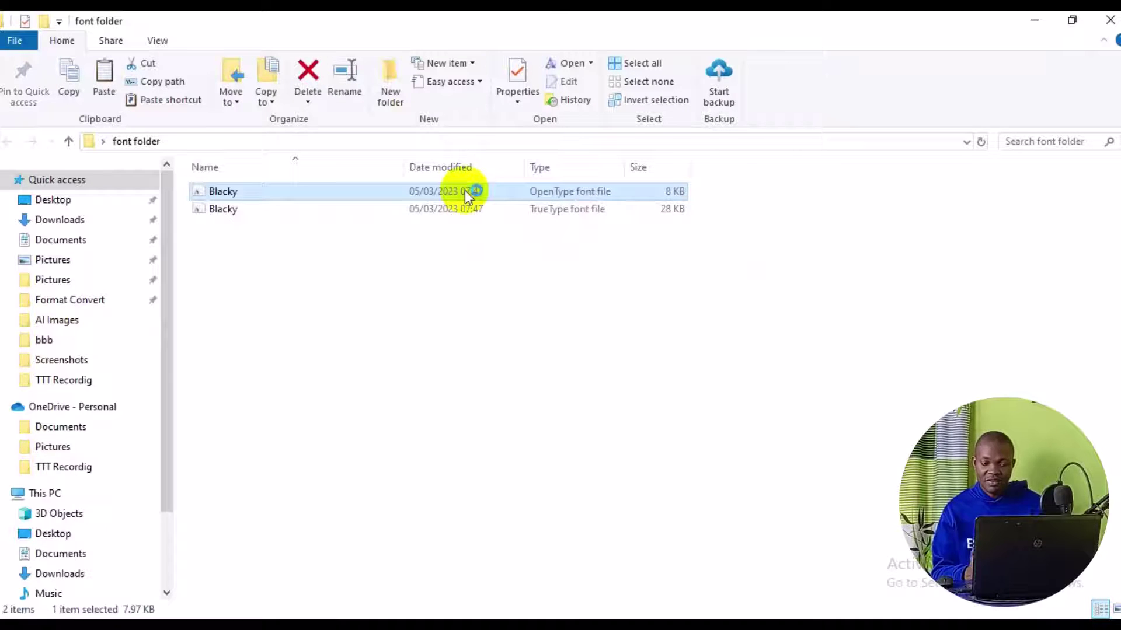
double_click(464, 192)
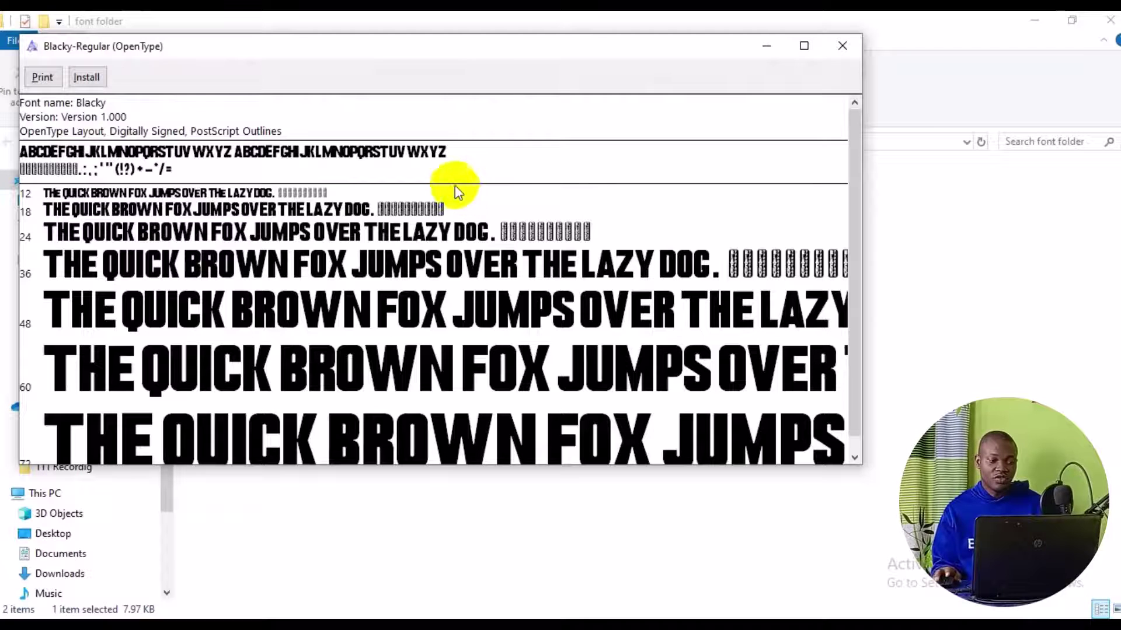
left_click(86, 77)
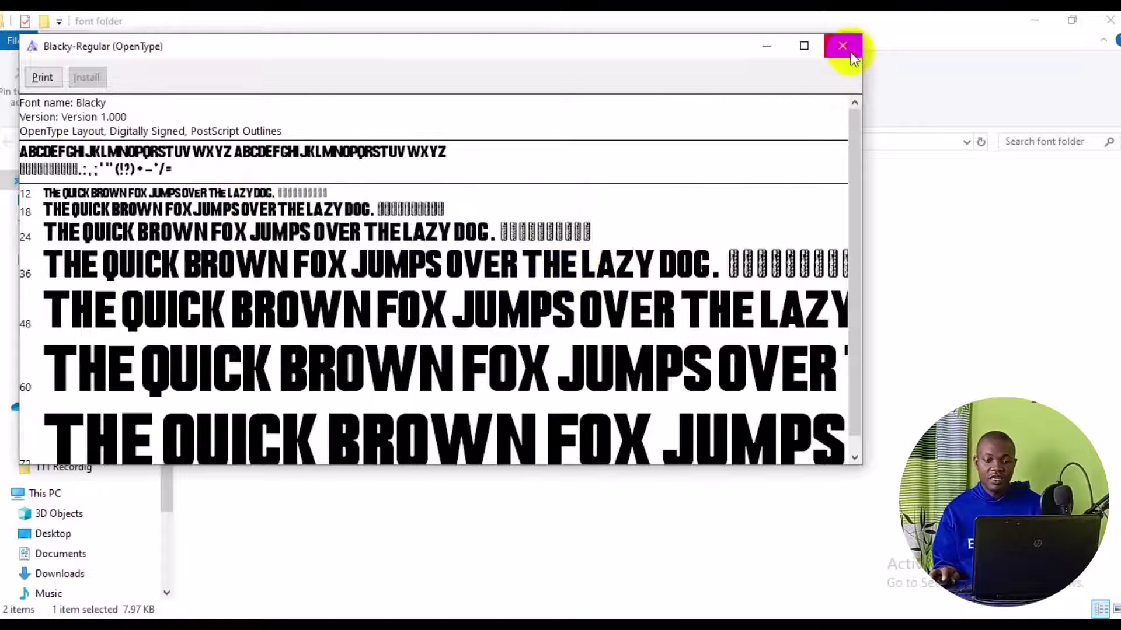
left_click(842, 46)
left_click(420, 209)
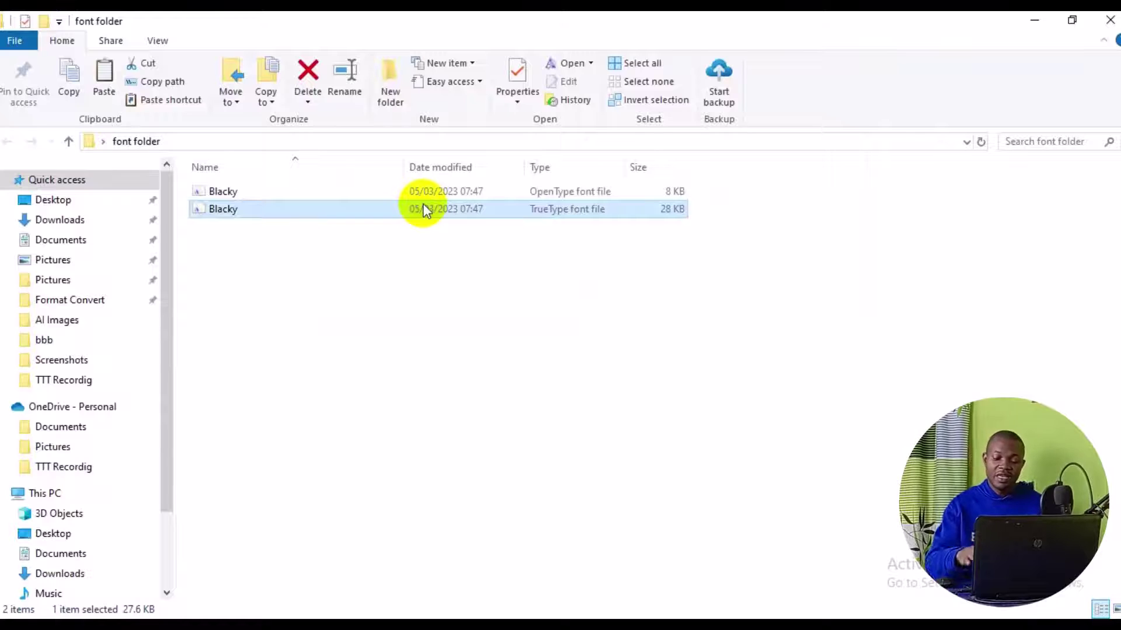
Preview the TrueType Blacky font, see it's already installed, and close the viewer.
double_click(424, 209)
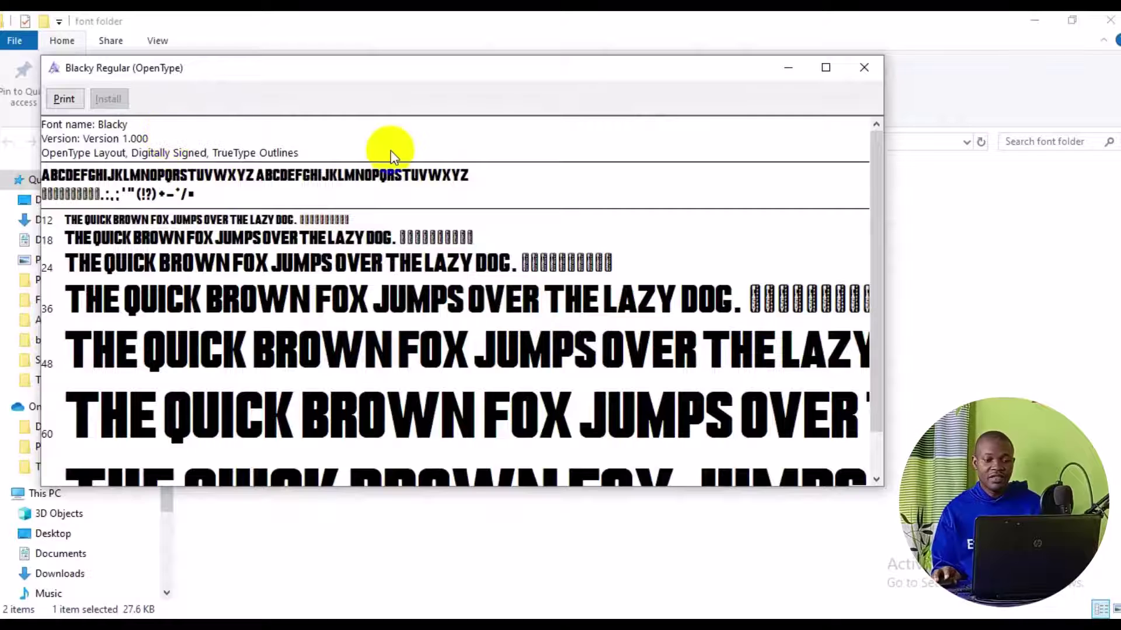
left_click(870, 73)
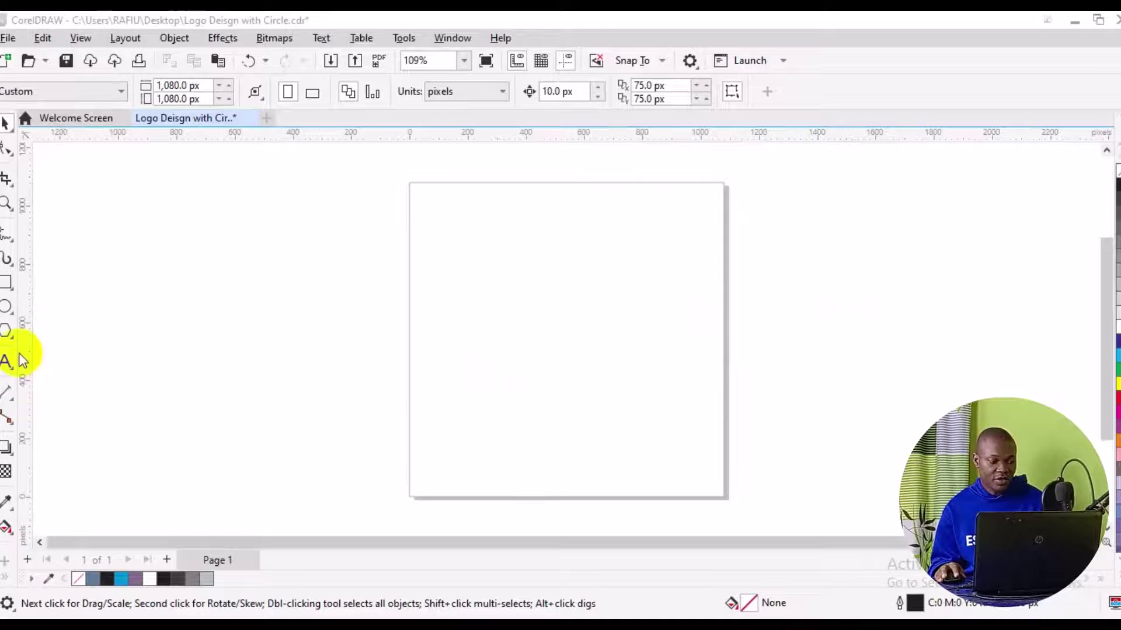
Type CENTER on the page with the Text tool, slightly left of centre, and select it.
left_click(7, 365)
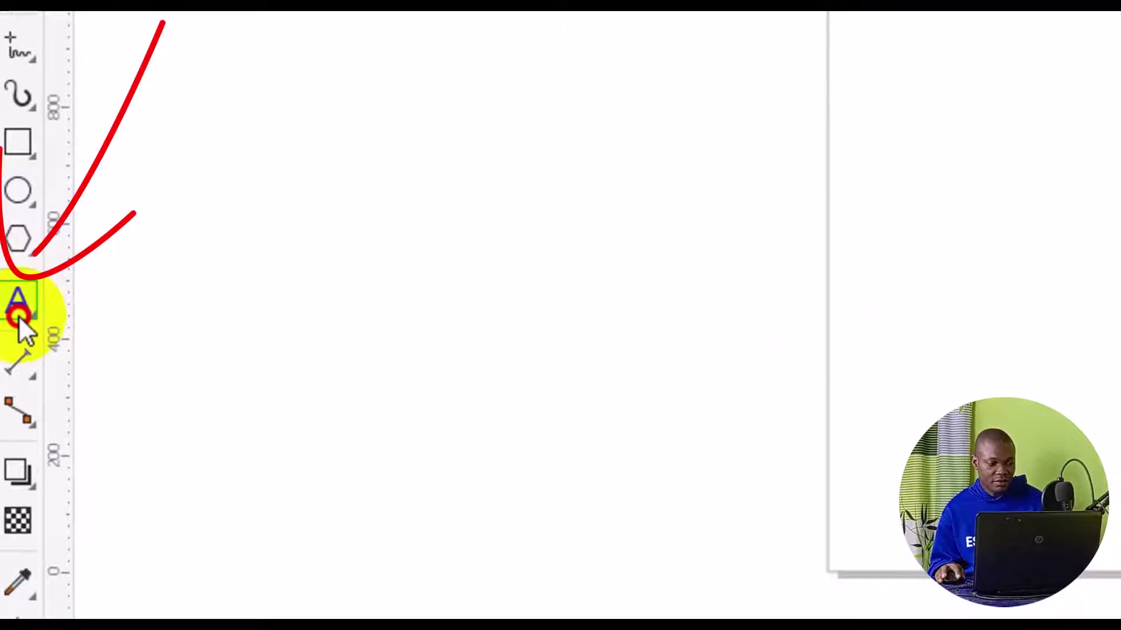
left_click(19, 315)
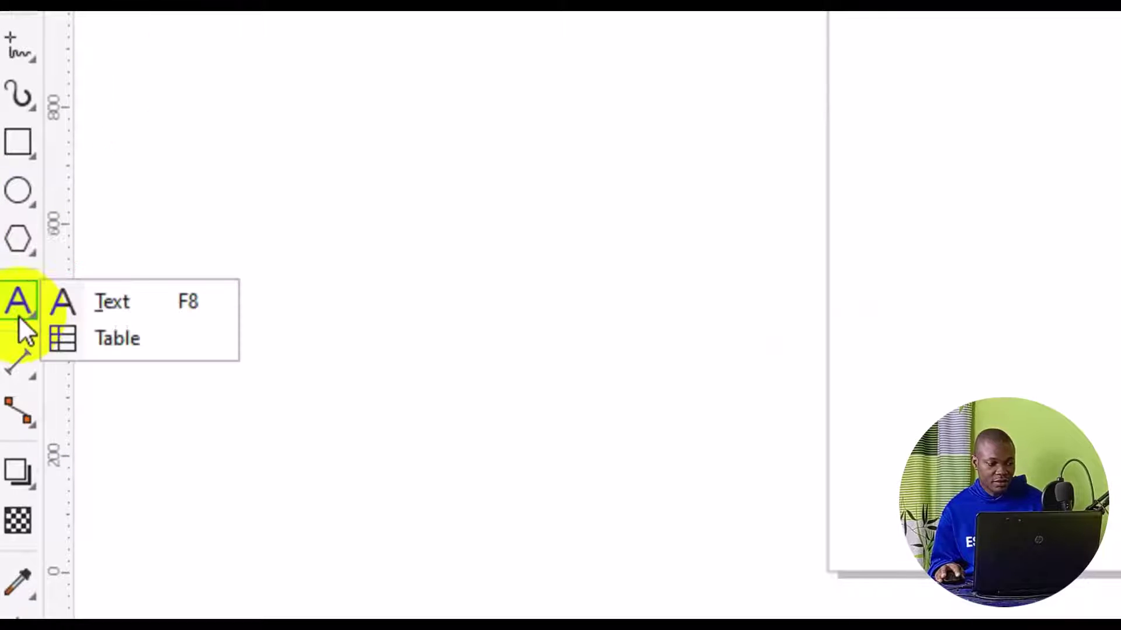
left_click(135, 309)
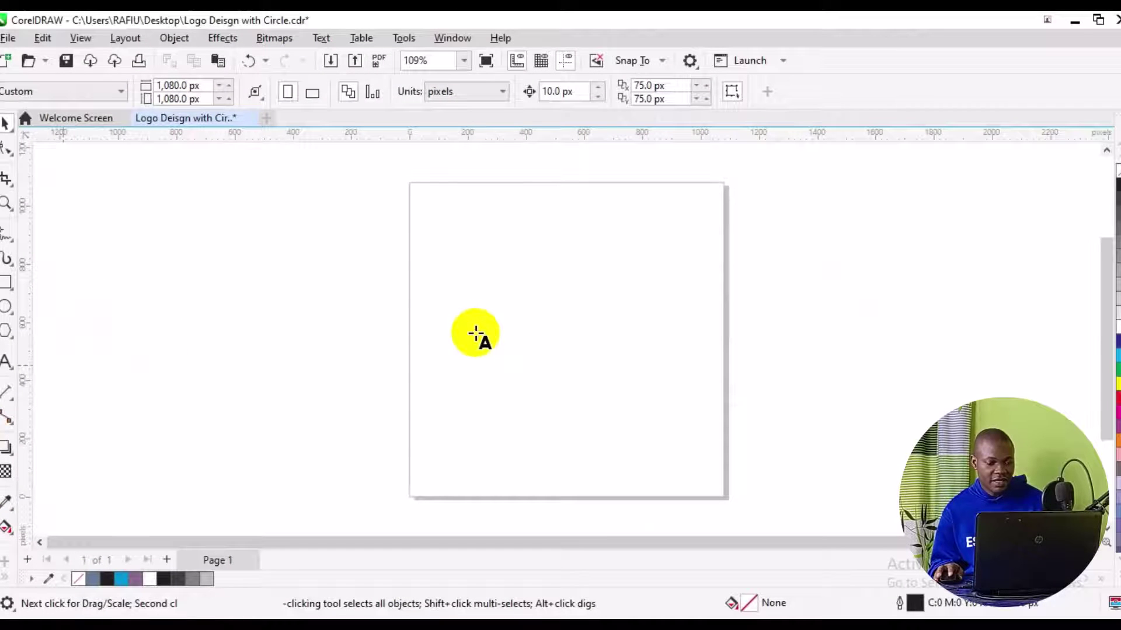
left_click(476, 334)
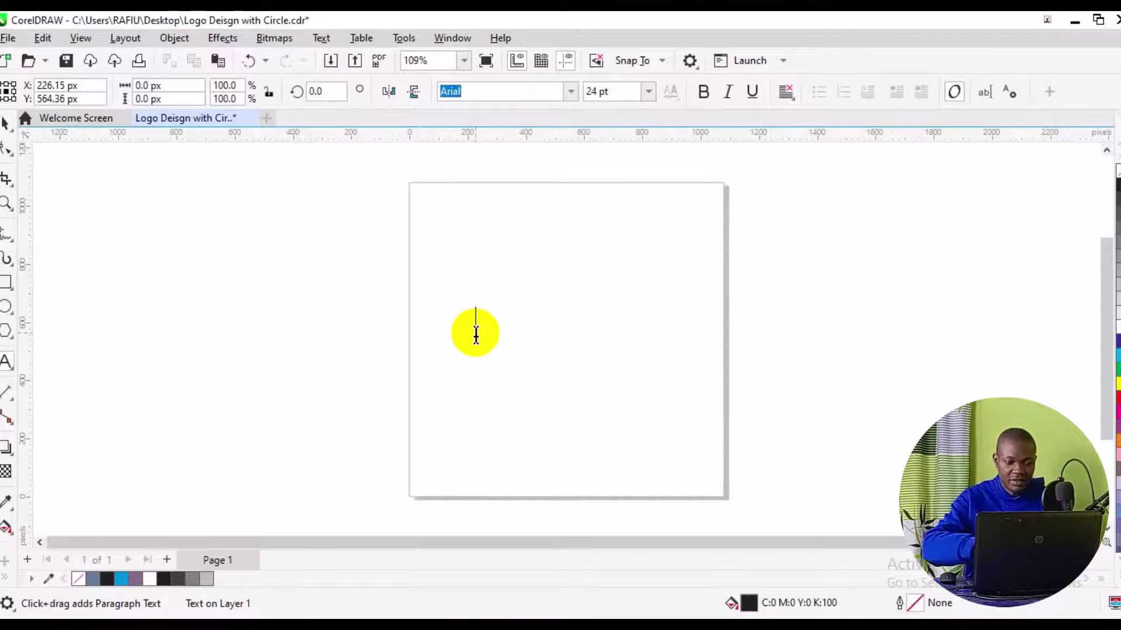
type("CENTER")
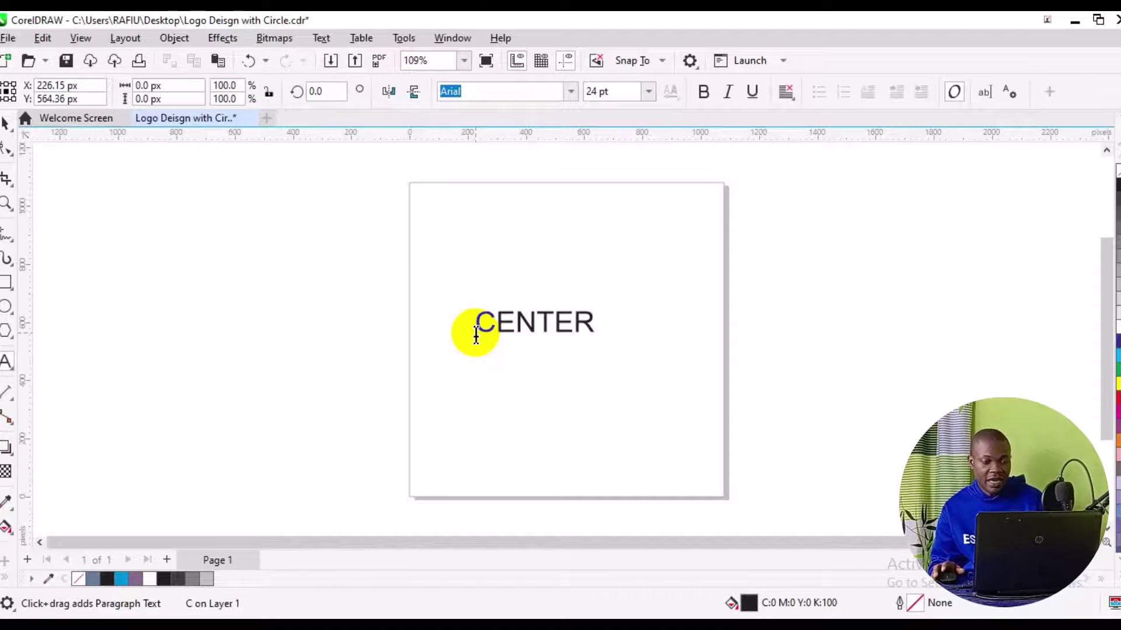
double_click(476, 334)
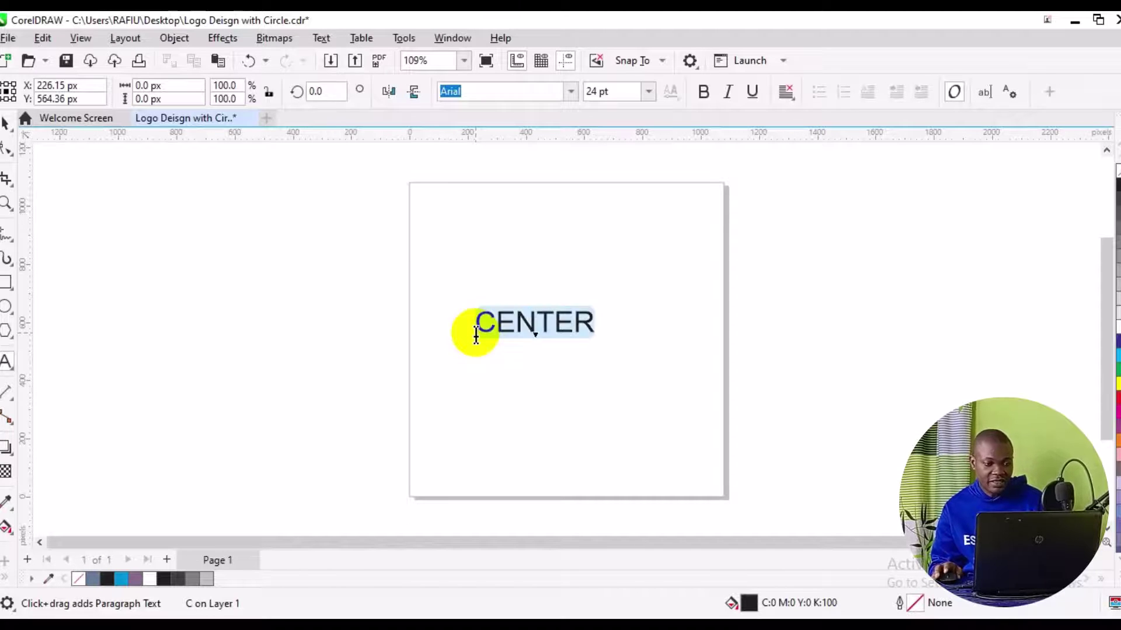
Search the font list for 'blac' and apply Blacky to CENTER.
left_click(571, 92)
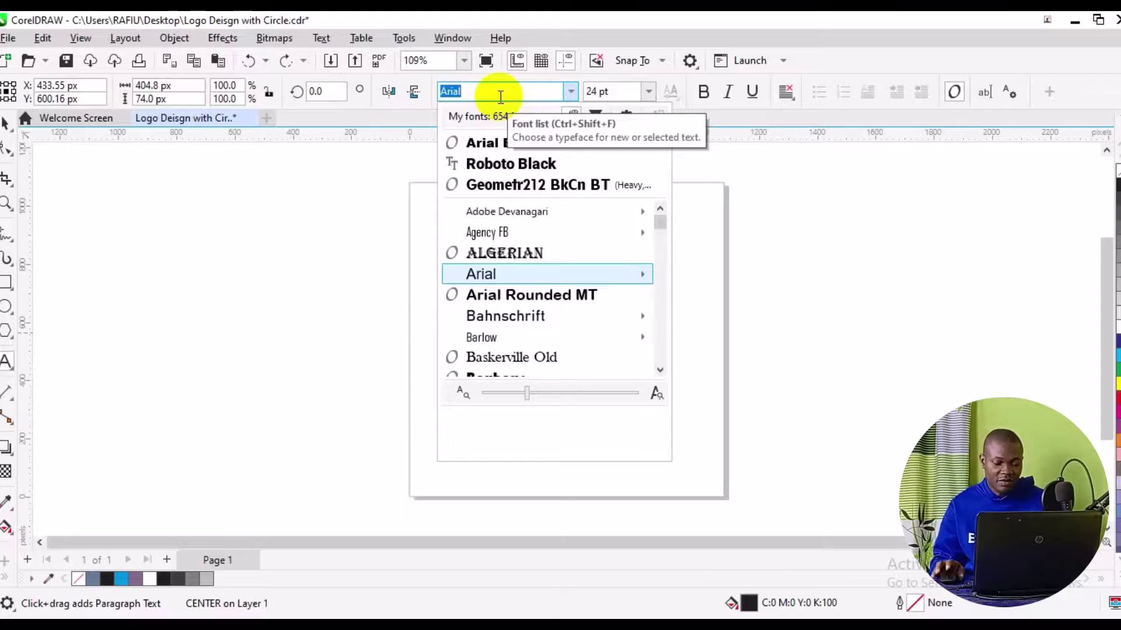
type("bla")
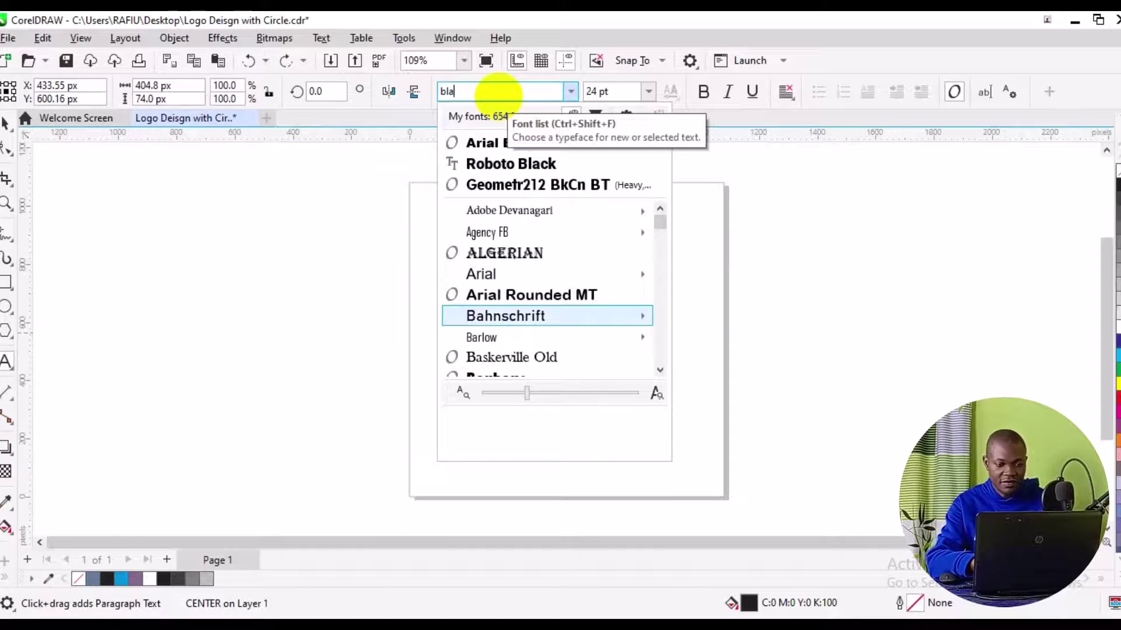
type("c")
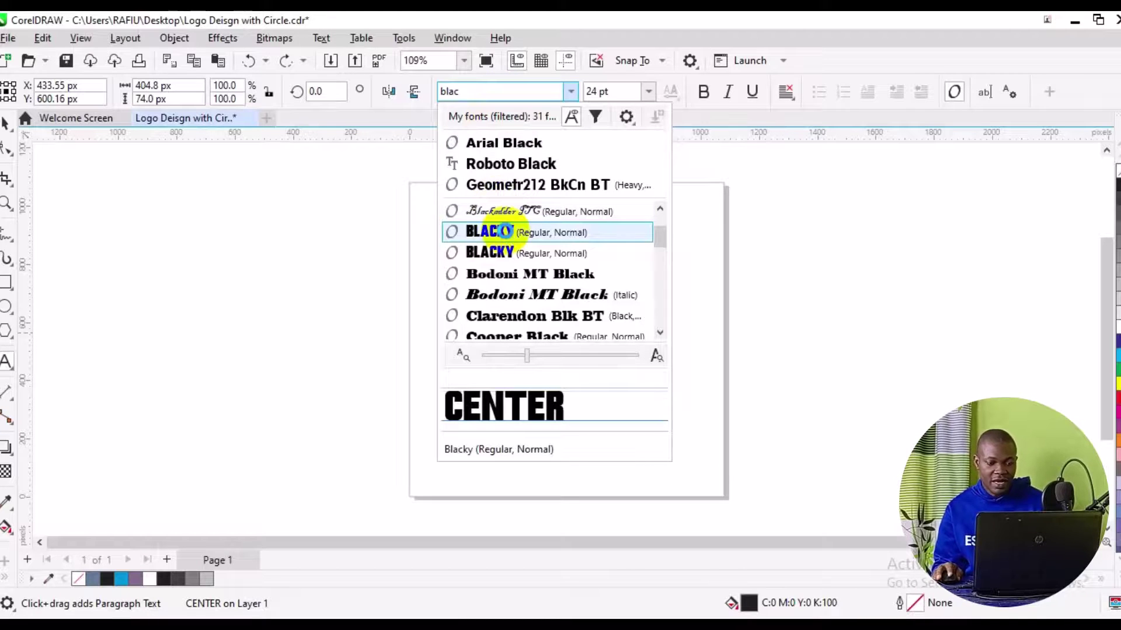
left_click(506, 231)
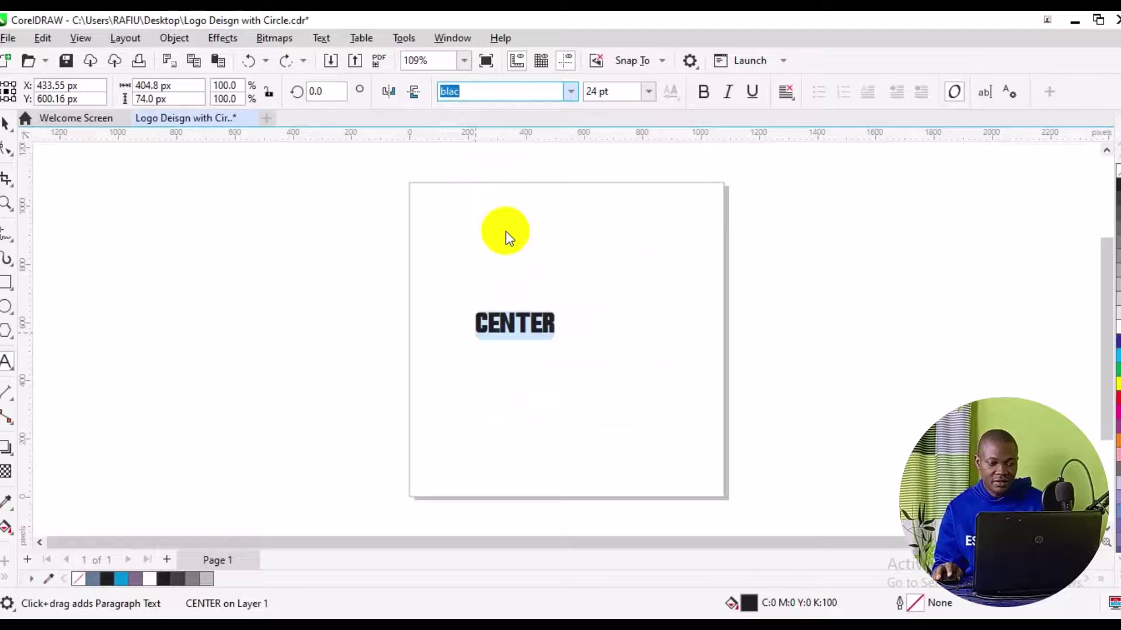
left_click(645, 97)
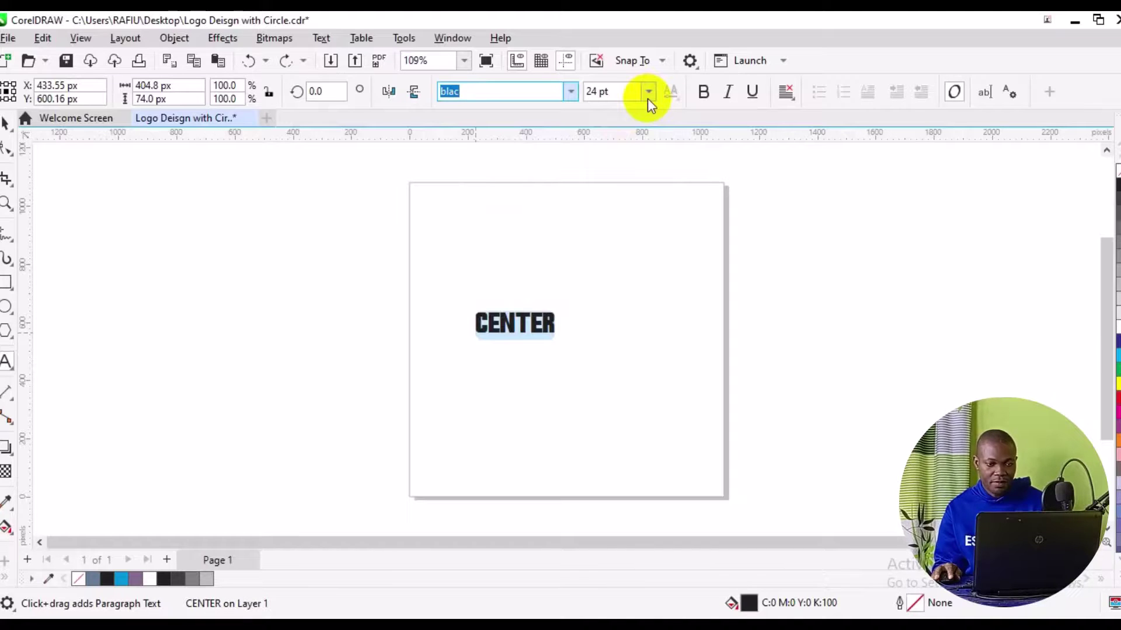
Set CENTER's font size to 100 pt.
left_click(647, 98)
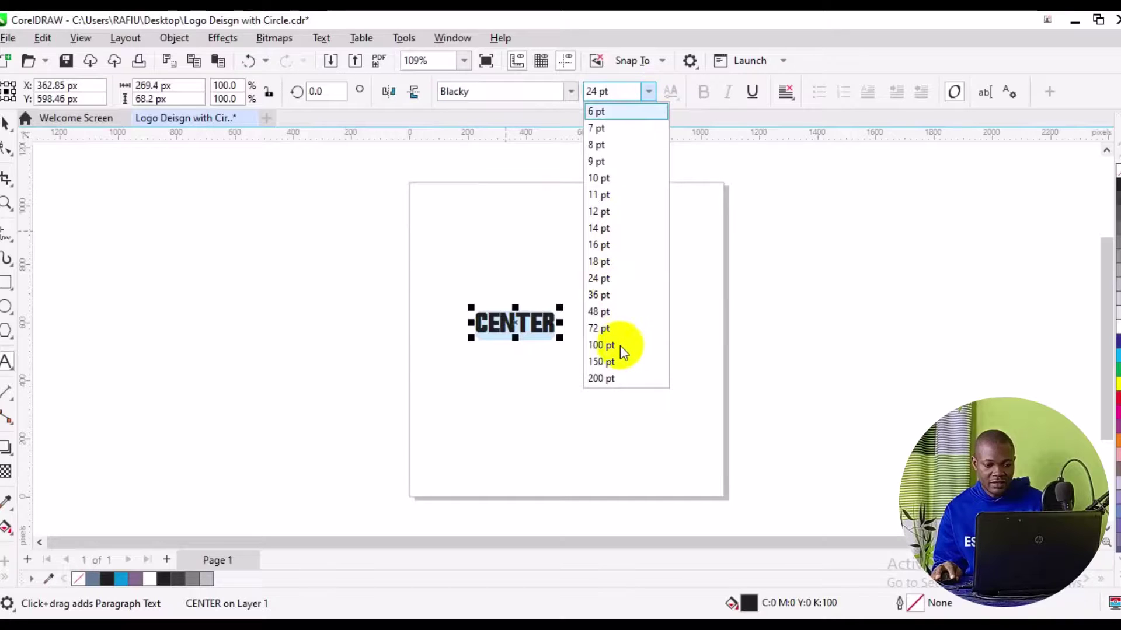
left_click(617, 347)
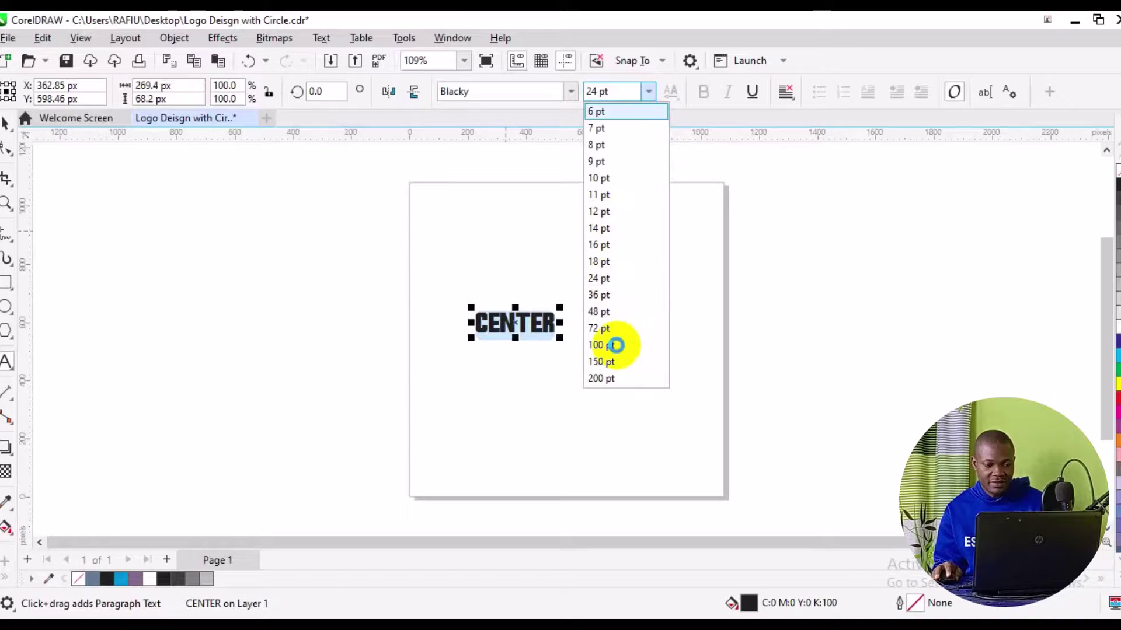
left_click(617, 346)
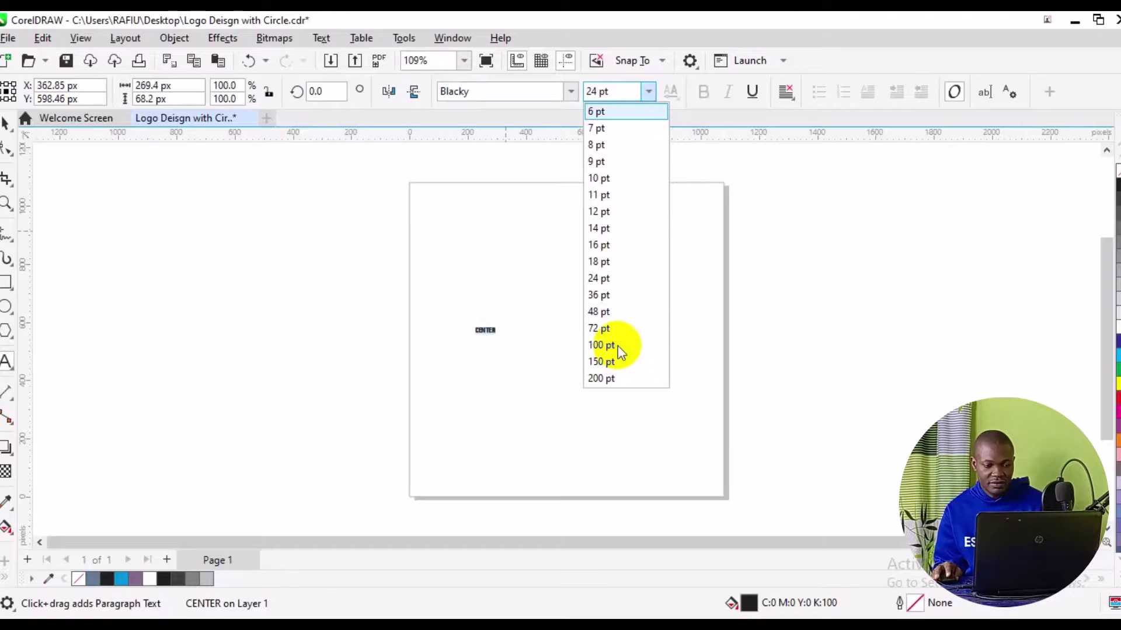
left_click(617, 345)
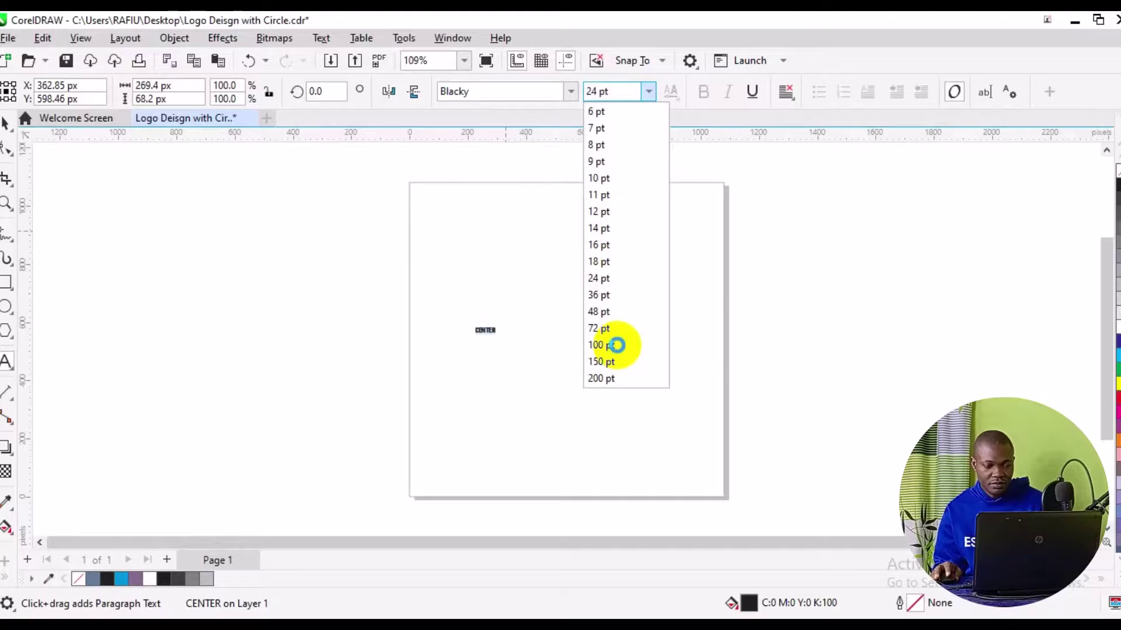
left_click(617, 345)
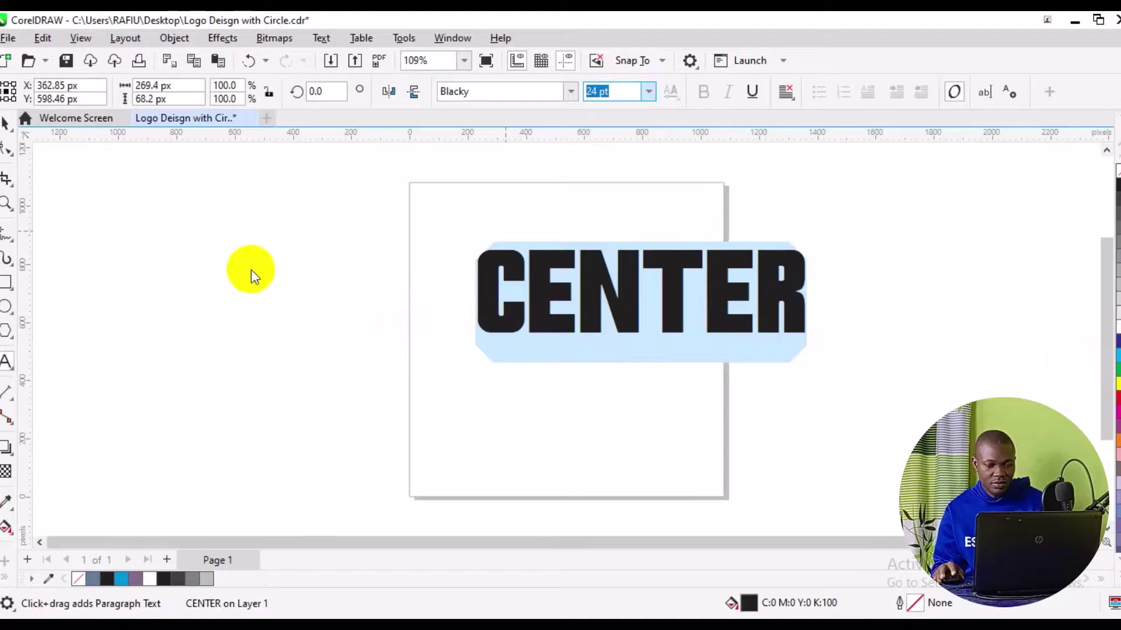
Move the CENTER text to the middle of the page.
left_click(7, 129)
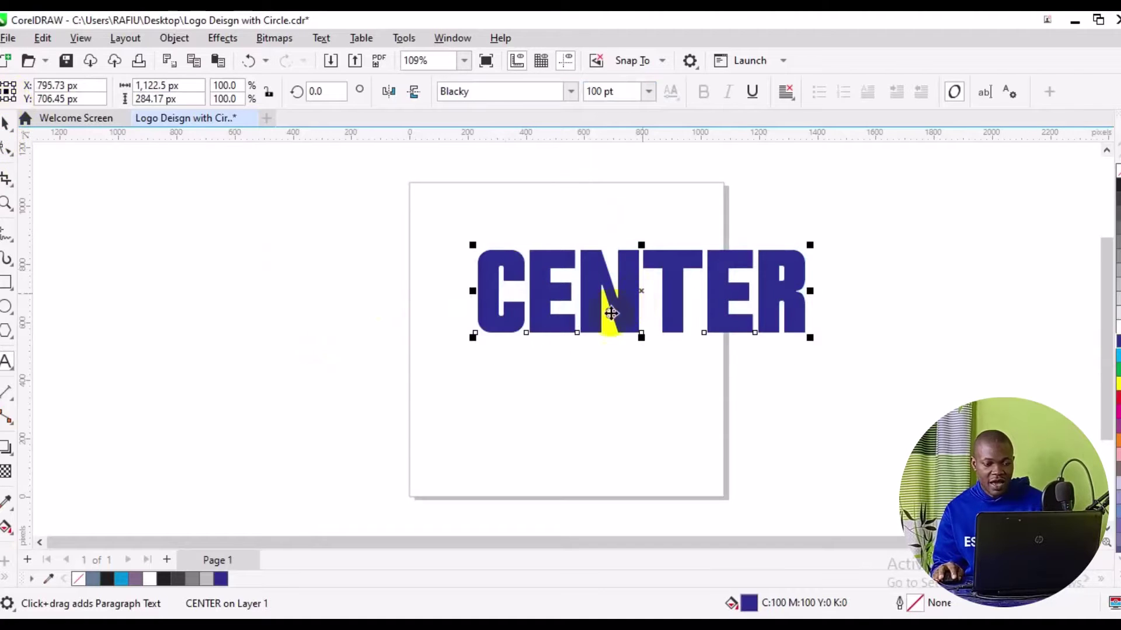
left_click(566, 341)
left_click_drag(565, 342, 549, 340)
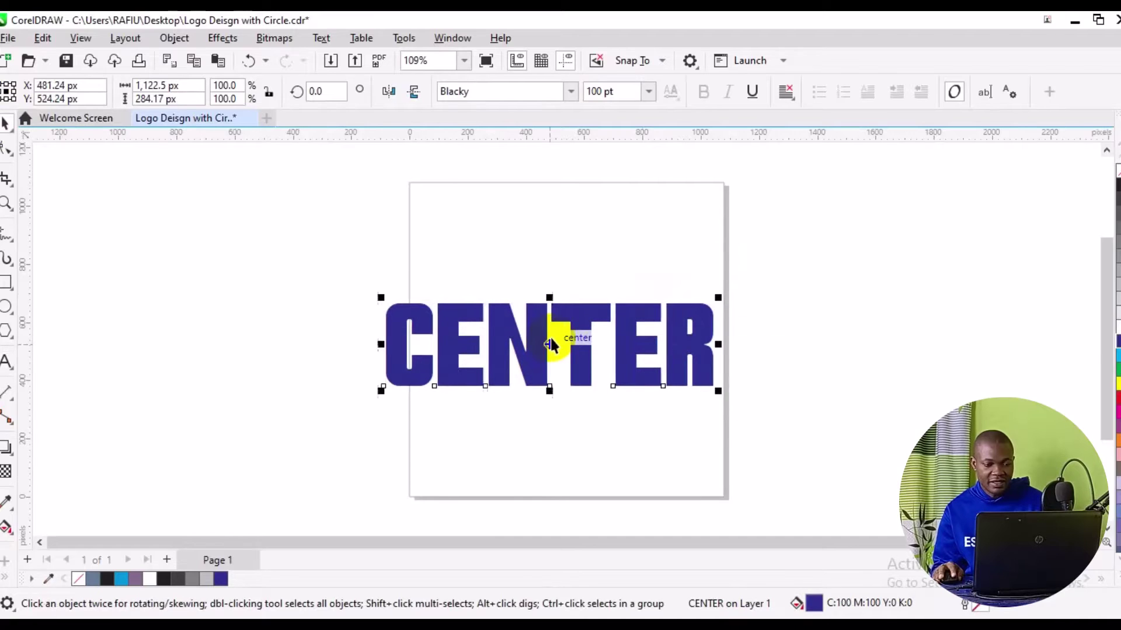
left_click(748, 294)
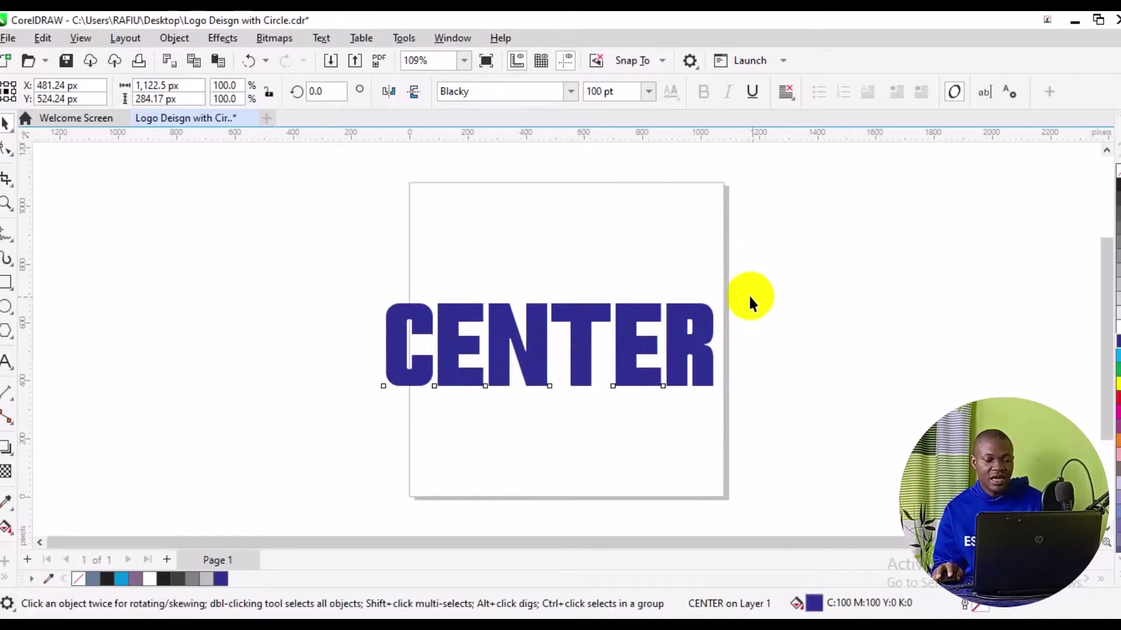